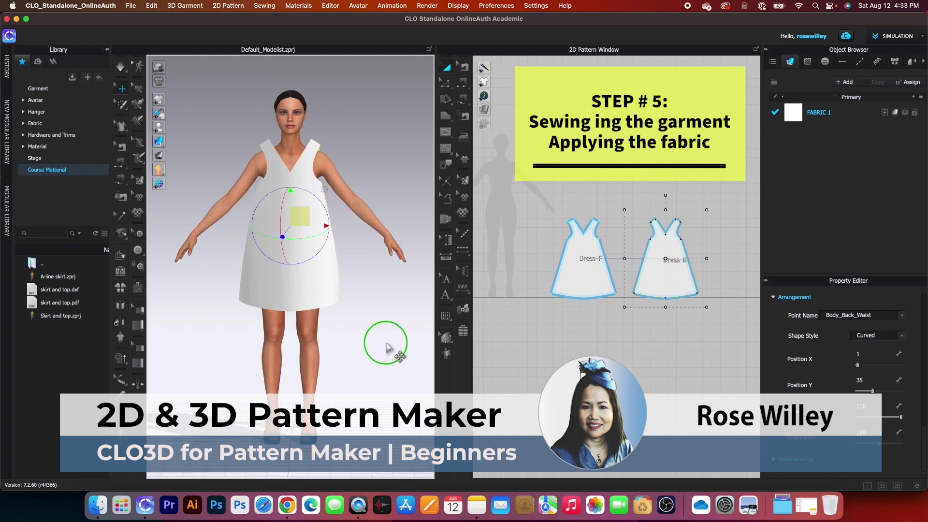
- Sew the front and back dress pieces together at one shoulder and the side seam below it using Segment Sewing
{"action": "scroll", "coordinate": [609, 355], "scroll_direction": "up", "scroll_amount": 2}
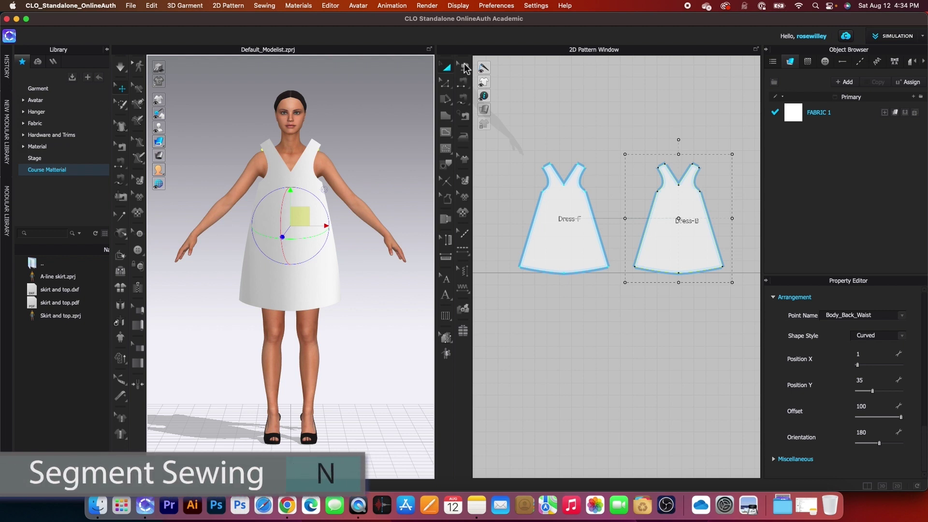
{"action": "left_click", "coordinate": [465, 84]}
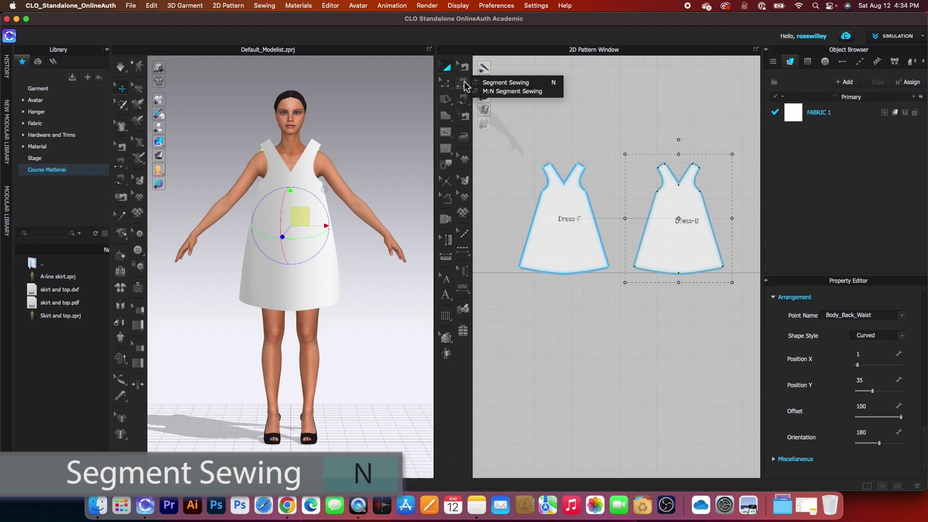
{"action": "left_click", "coordinate": [514, 83]}
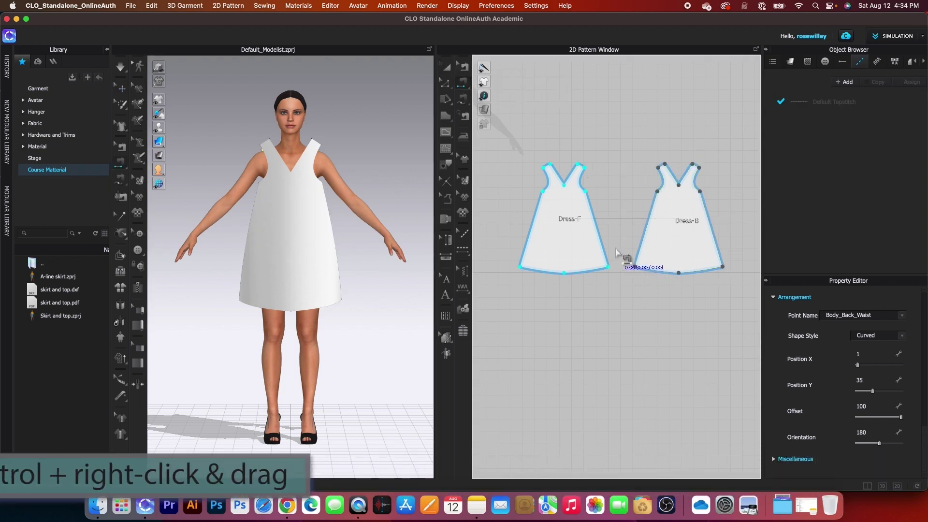
{"action": "right_click_drag", "start_coordinate": [384, 285], "coordinate": [386, 315], "text": "ctrl"}
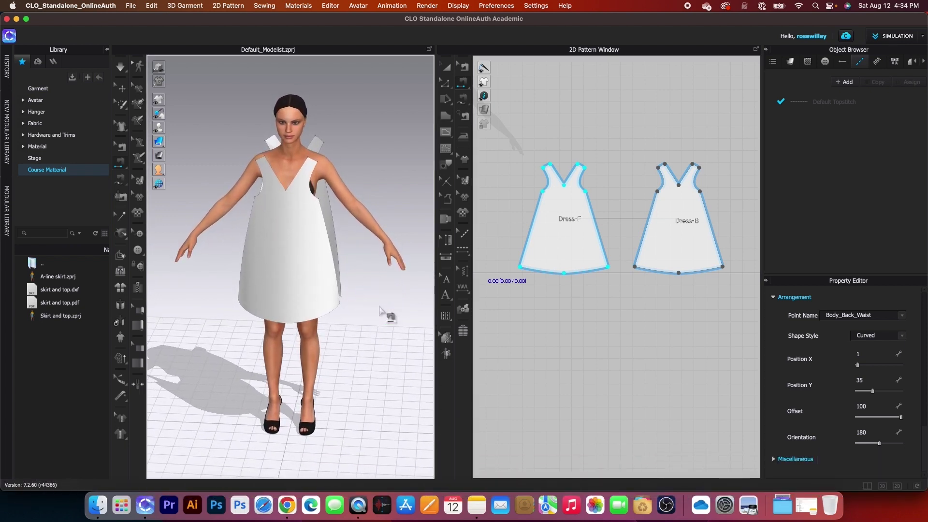
{"action": "left_click", "coordinate": [581, 168]}
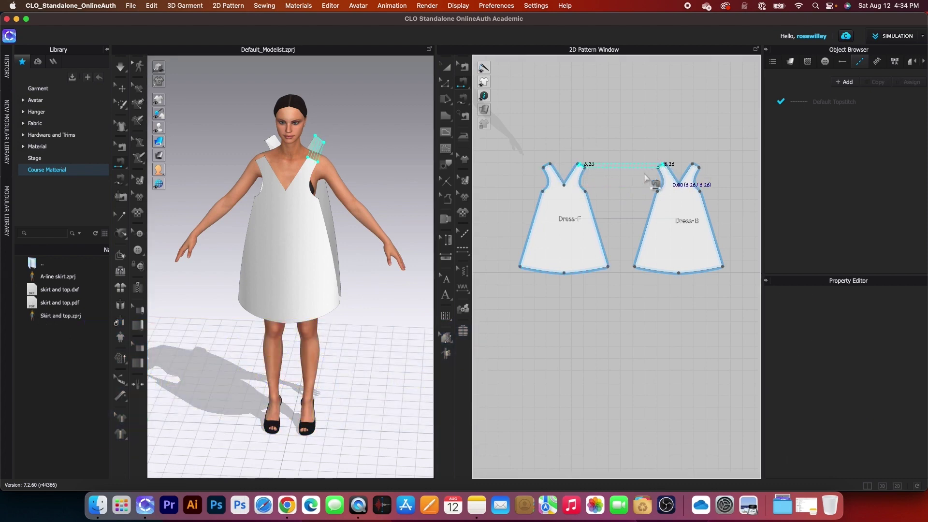
{"action": "left_click", "coordinate": [653, 182]}
{"action": "left_click", "coordinate": [599, 223]}
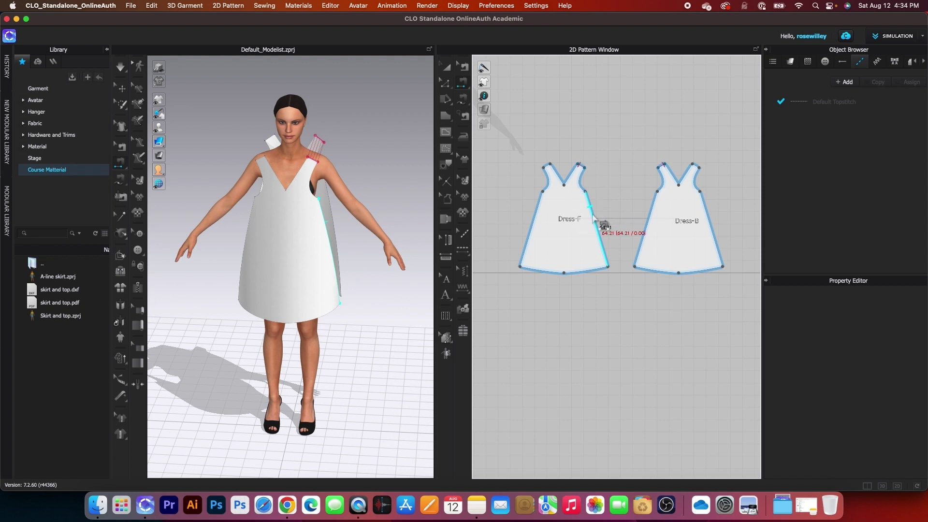
{"action": "left_click", "coordinate": [654, 213]}
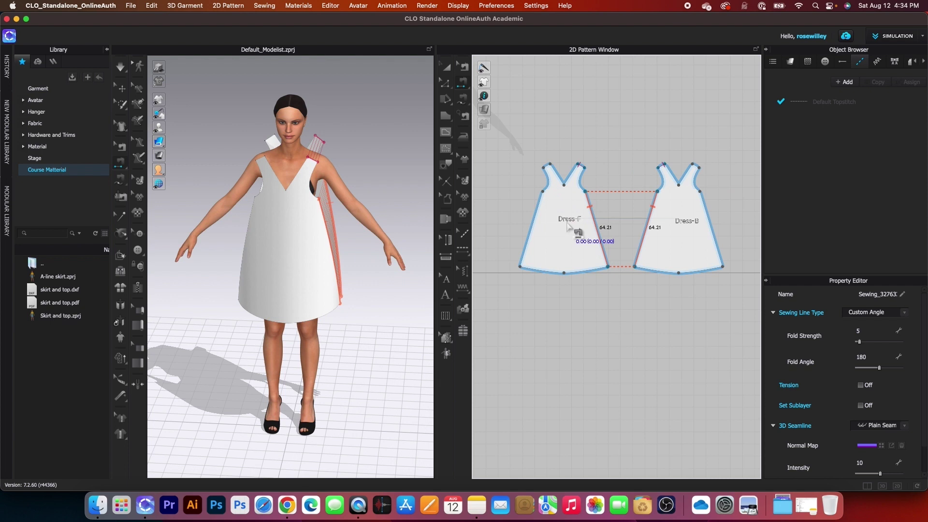
- Delete the shoulder and side seams sewn between the front and back dress pieces
{"action": "key", "text": "b"}
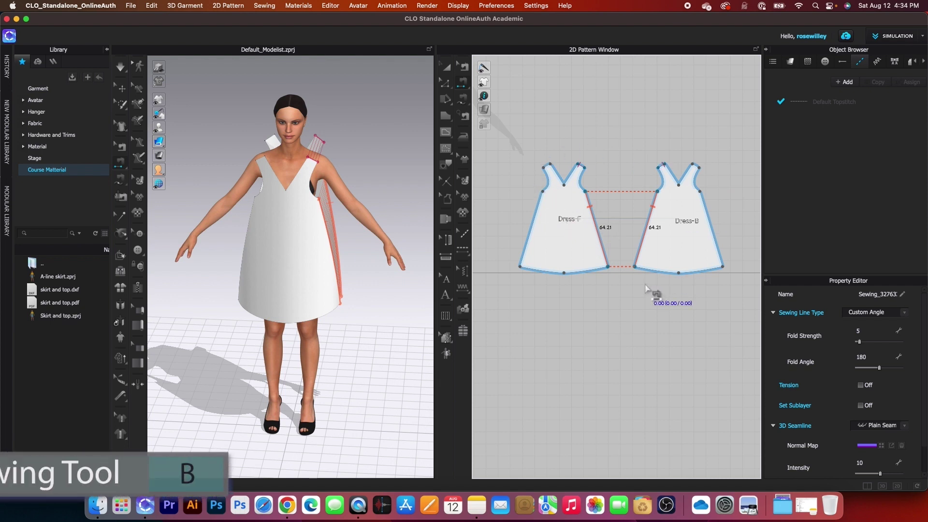
{"action": "left_click", "coordinate": [465, 67]}
{"action": "left_click_drag", "start_coordinate": [539, 101], "coordinate": [680, 317]}
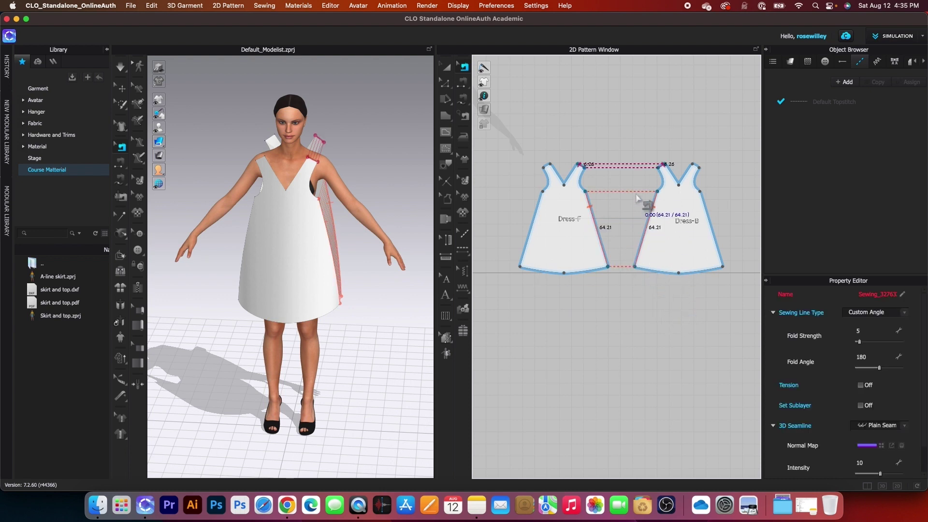
{"action": "right_click", "coordinate": [636, 168]}
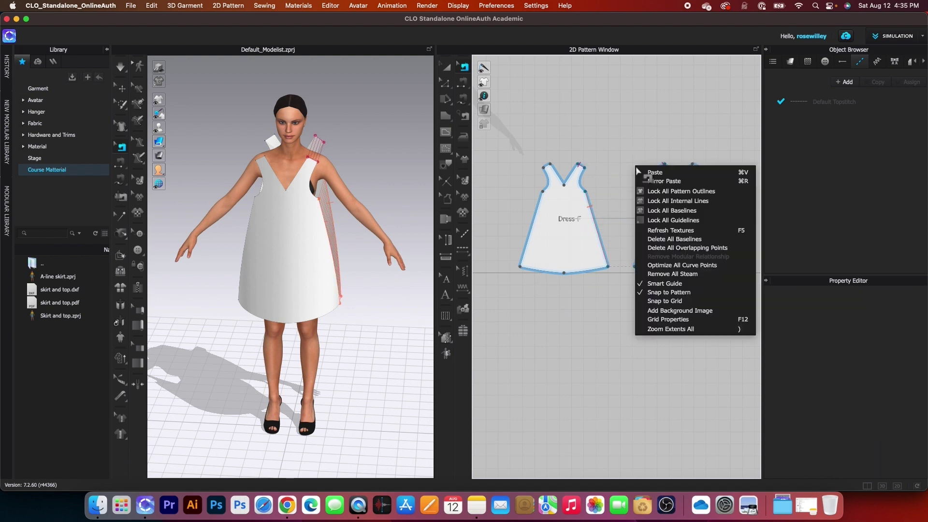
{"action": "left_click", "coordinate": [601, 292]}
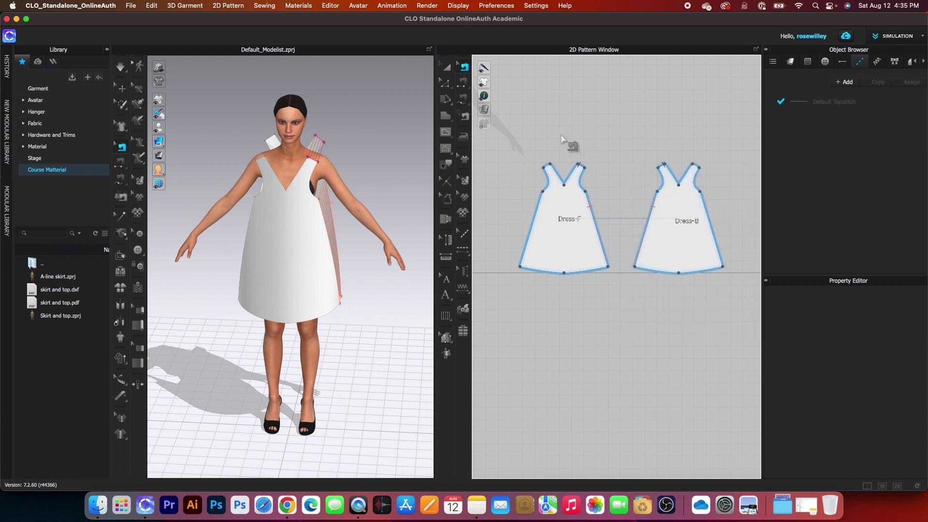
{"action": "left_click_drag", "start_coordinate": [562, 141], "coordinate": [678, 334]}
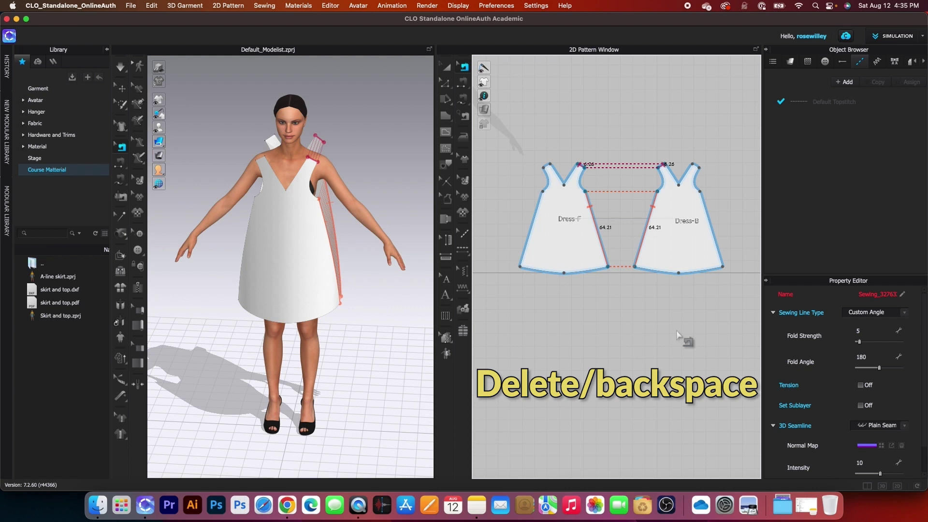
{"action": "key", "text": "BackSpace"}
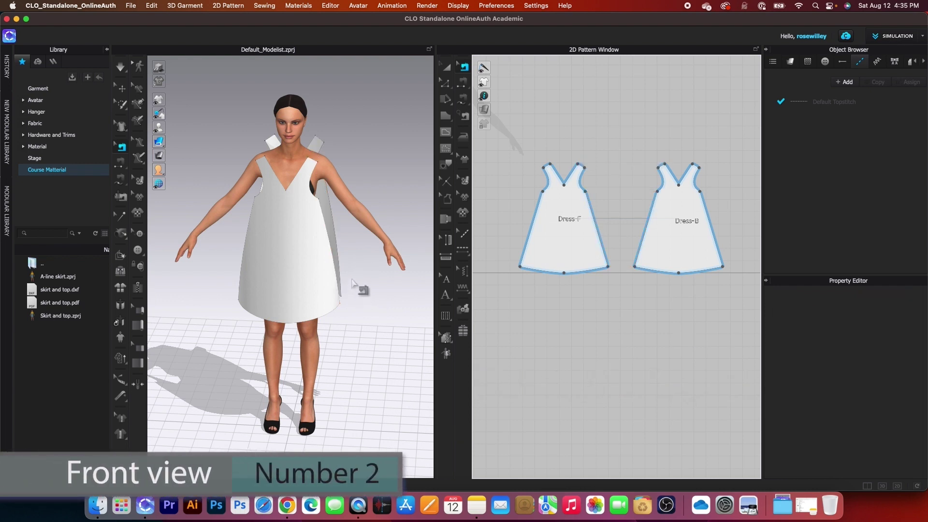
- Auto-sew the dress pieces with garment type Top, front type Closed and collar seam Auto
{"action": "key", "text": "2"}
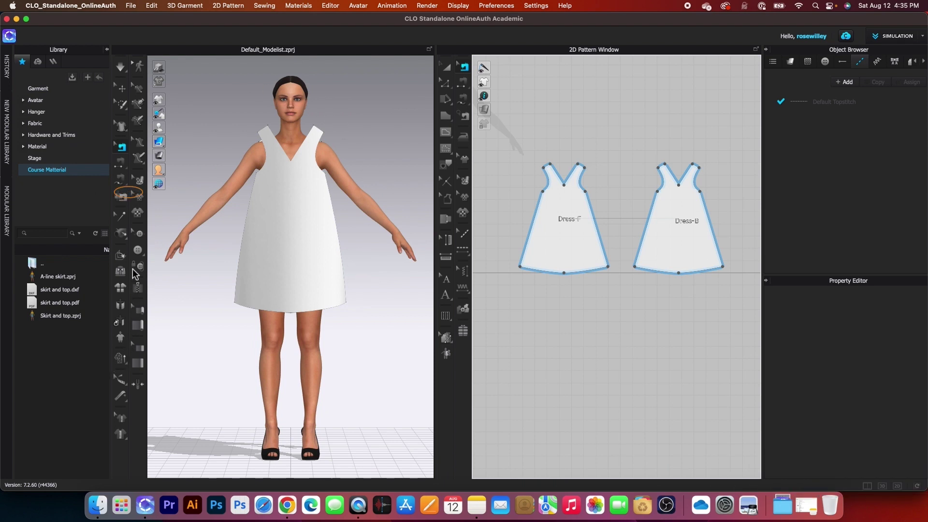
{"action": "left_click", "coordinate": [120, 197]}
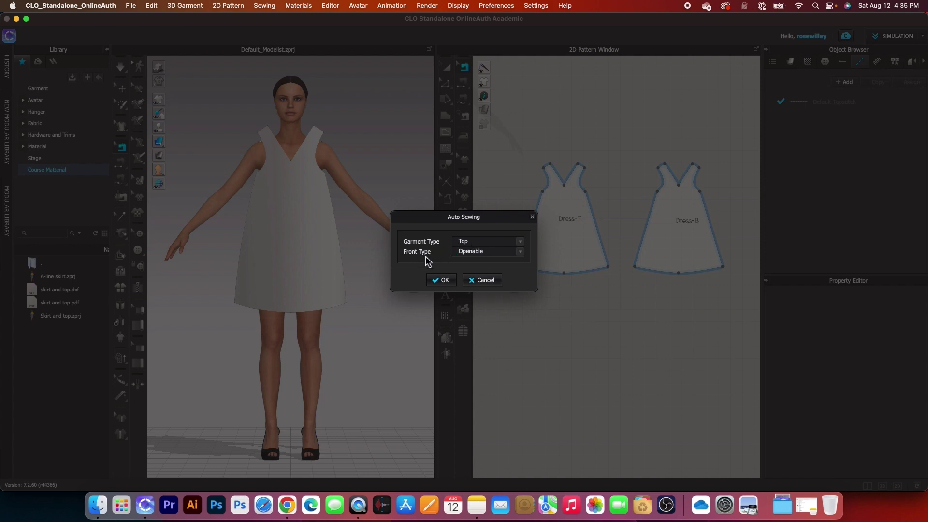
{"action": "left_click", "coordinate": [520, 251]}
{"action": "left_click", "coordinate": [463, 229]}
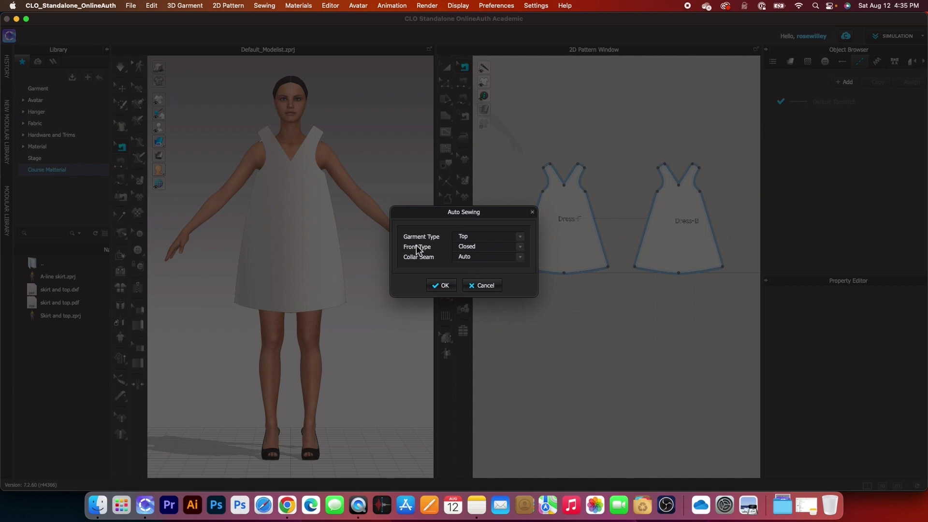
{"action": "left_click", "coordinate": [521, 236]}
{"action": "left_click", "coordinate": [468, 239]}
{"action": "left_click", "coordinate": [443, 286]}
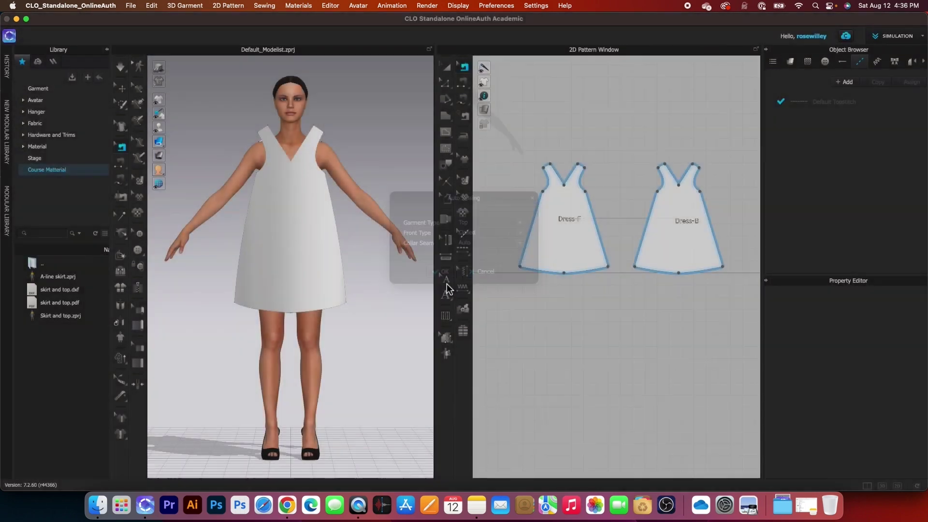
{"action": "scroll", "coordinate": [348, 274], "scroll_direction": "down", "scroll_amount": 2}
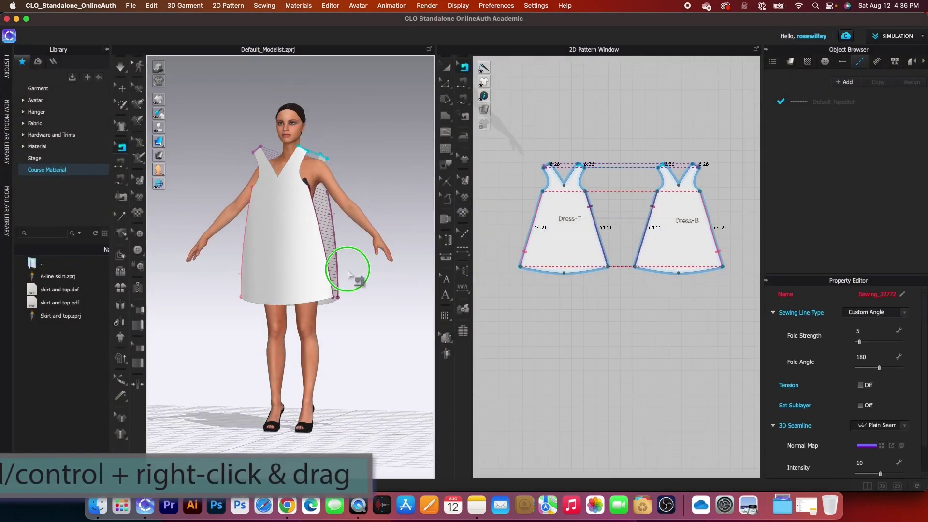
{"action": "right_click_drag", "start_coordinate": [348, 273], "coordinate": [201, 285], "text": "ctrl"}
{"action": "mouse_move", "coordinate": [379, 289]}
{"action": "right_mouse_down", "text": "ctrl"}
{"action": "mouse_move", "coordinate": [290, 278]}
{"action": "mouse_move", "coordinate": [371, 282]}
{"action": "mouse_move", "coordinate": [341, 290]}
{"action": "mouse_move", "coordinate": [373, 279]}
{"action": "right_mouse_up", "text": "ctrl"}
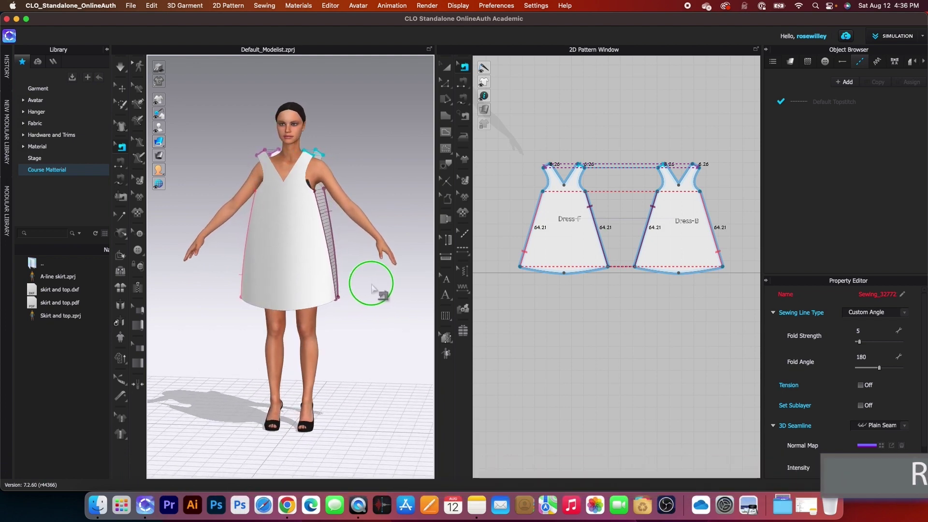
- Strengthen both the front and back dress pieces
{"action": "scroll", "coordinate": [557, 227], "scroll_direction": "down", "scroll_amount": 3}
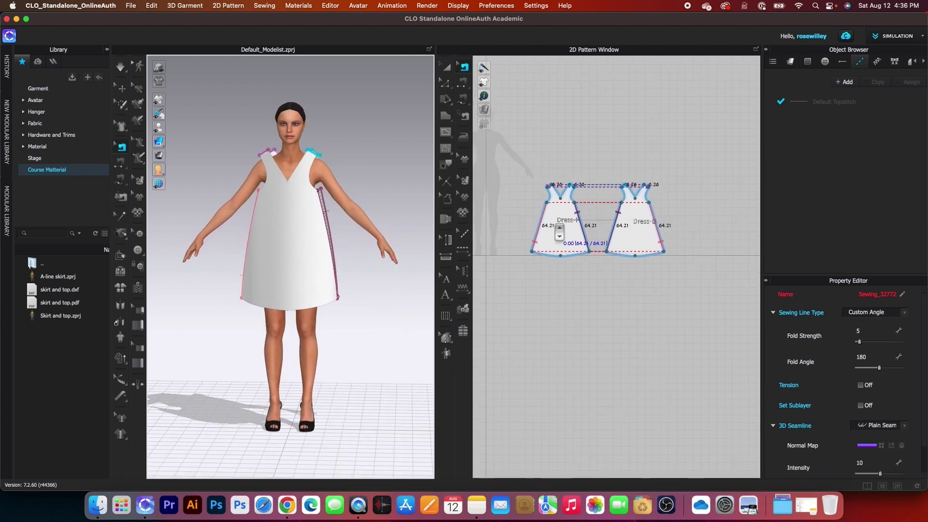
{"action": "scroll", "coordinate": [570, 203], "scroll_direction": "up", "scroll_amount": 2}
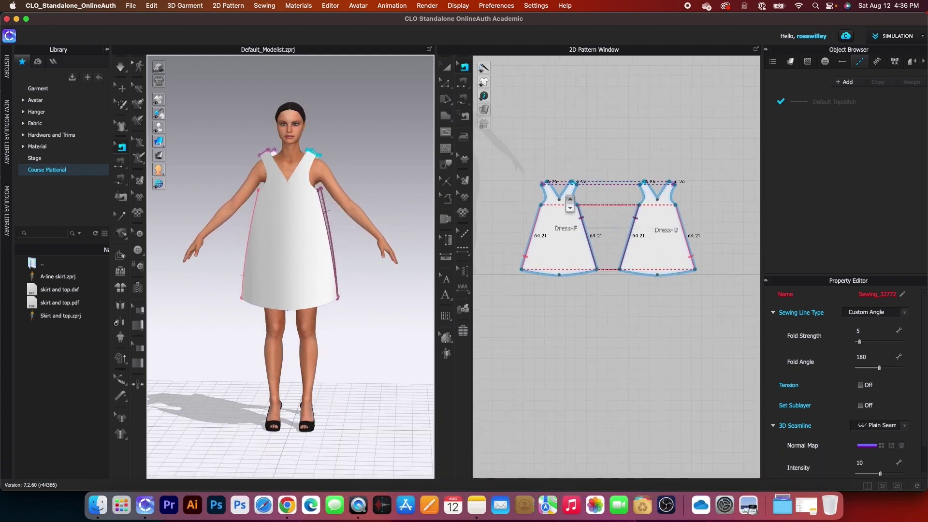
{"action": "key", "text": "a"}
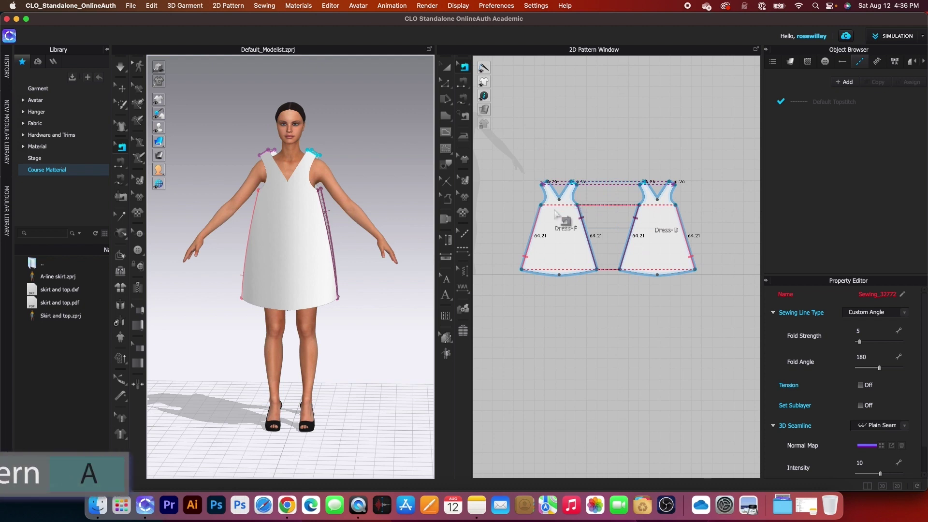
{"action": "left_click", "coordinate": [446, 70]}
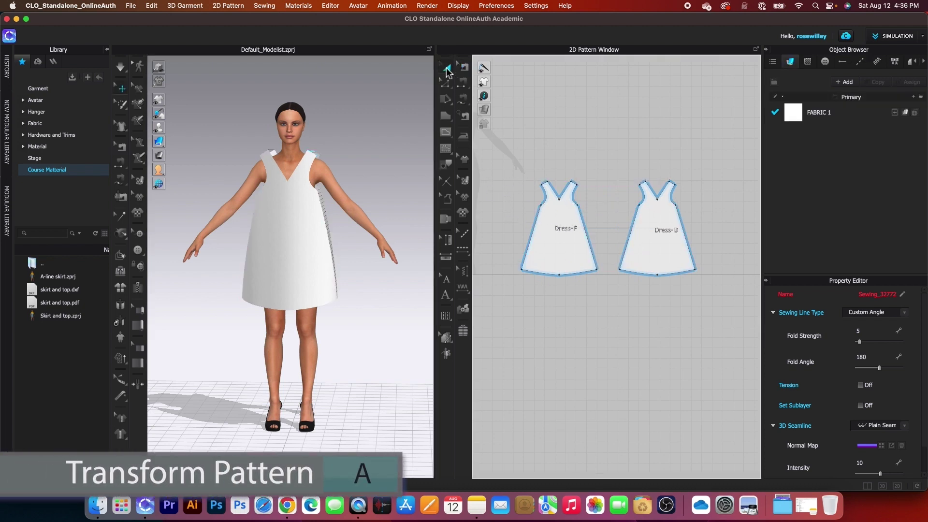
{"action": "scroll", "coordinate": [534, 196], "scroll_direction": "down", "scroll_amount": 1}
{"action": "left_click_drag", "start_coordinate": [505, 155], "coordinate": [649, 289]}
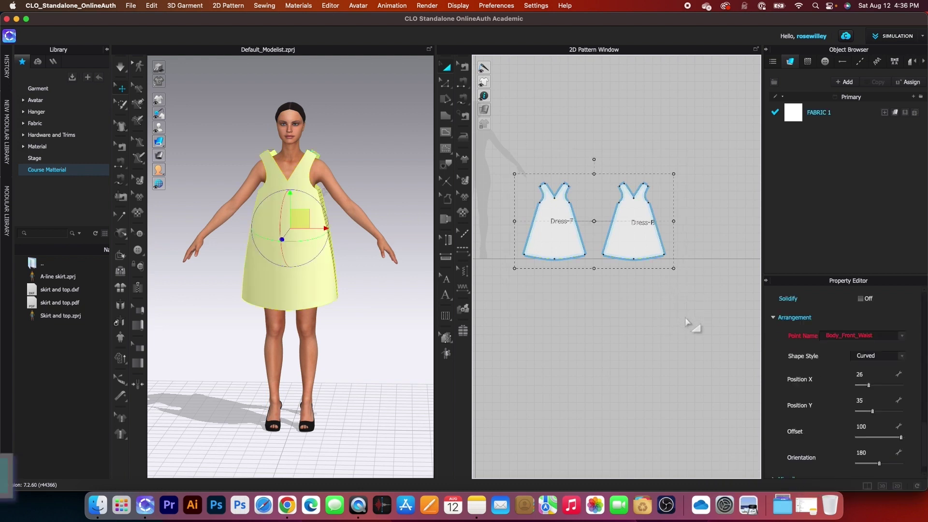
{"action": "right_click", "coordinate": [644, 249]}
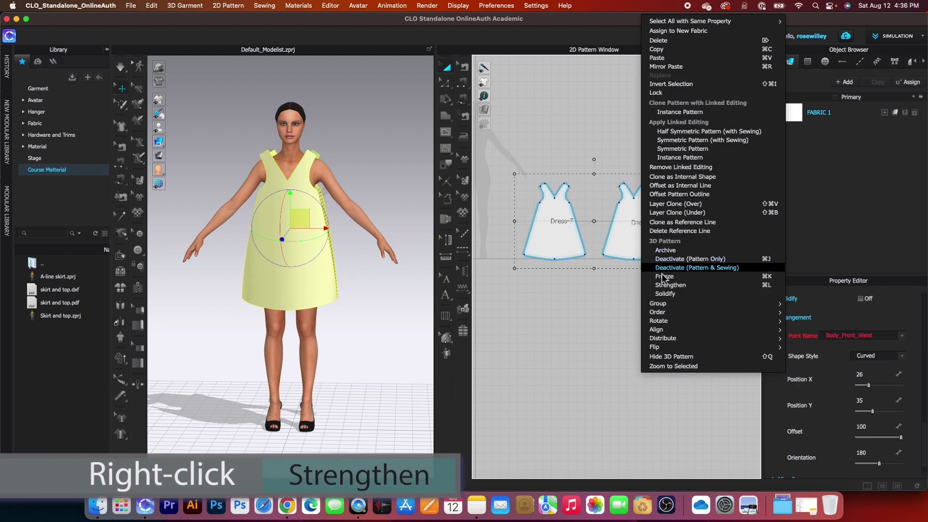
{"action": "left_click", "coordinate": [677, 286]}
- Run the simulation to drape the strengthened dress on the avatar, and stop it
{"action": "key", "text": "space"}
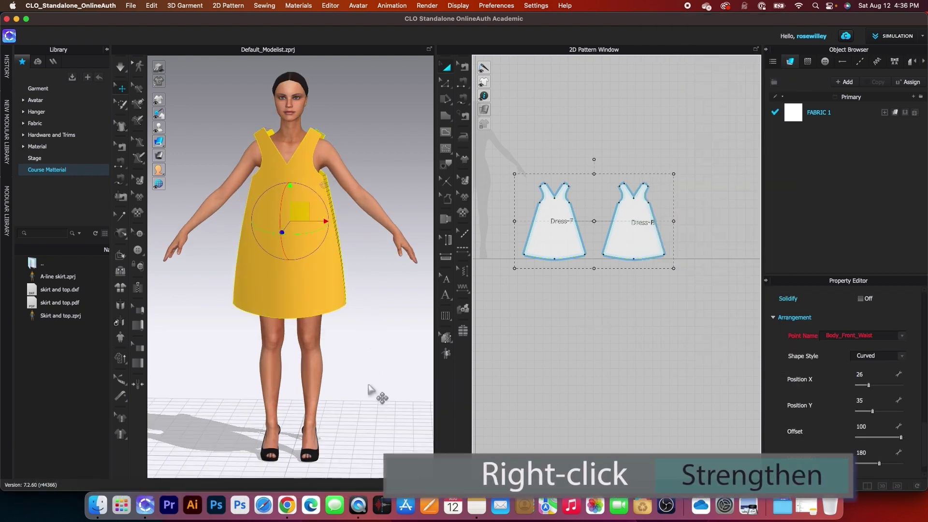
{"action": "left_click", "coordinate": [120, 67]}
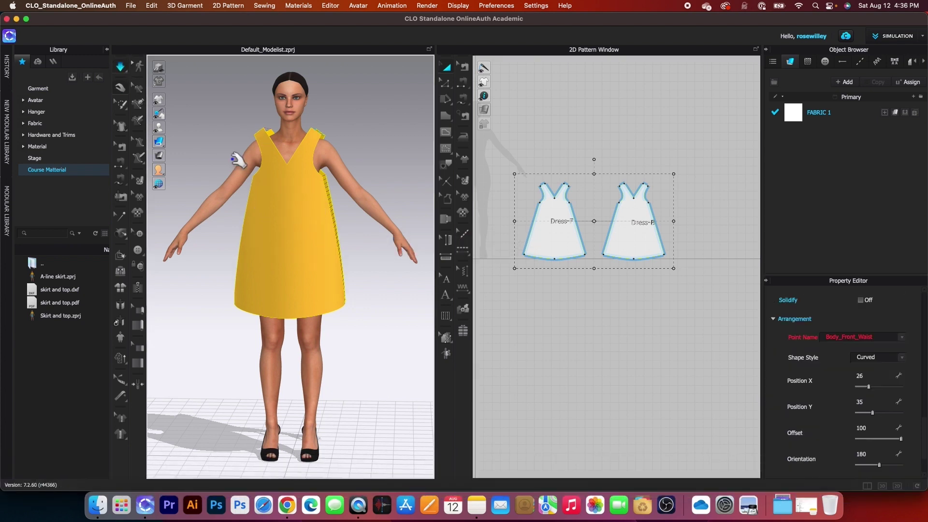
{"action": "key", "text": "space"}
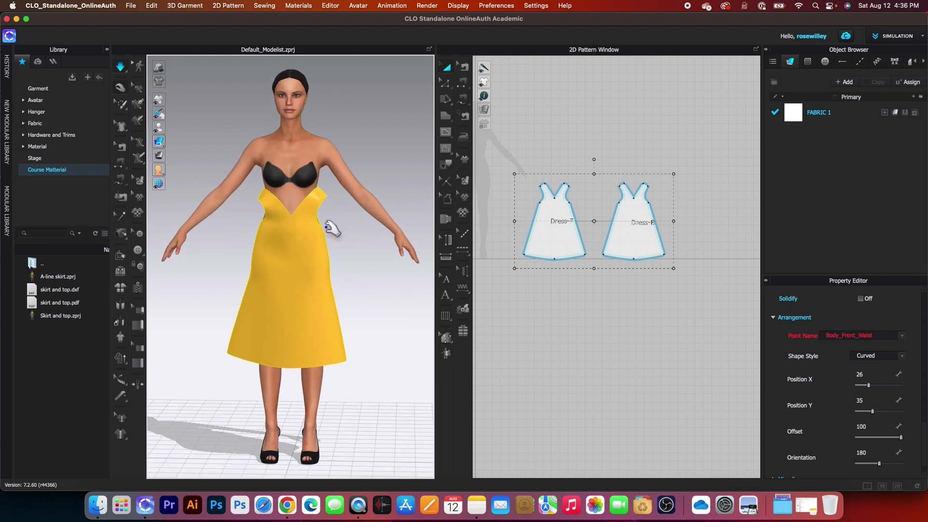
{"action": "scroll", "coordinate": [329, 227], "scroll_direction": "up", "scroll_amount": 2}
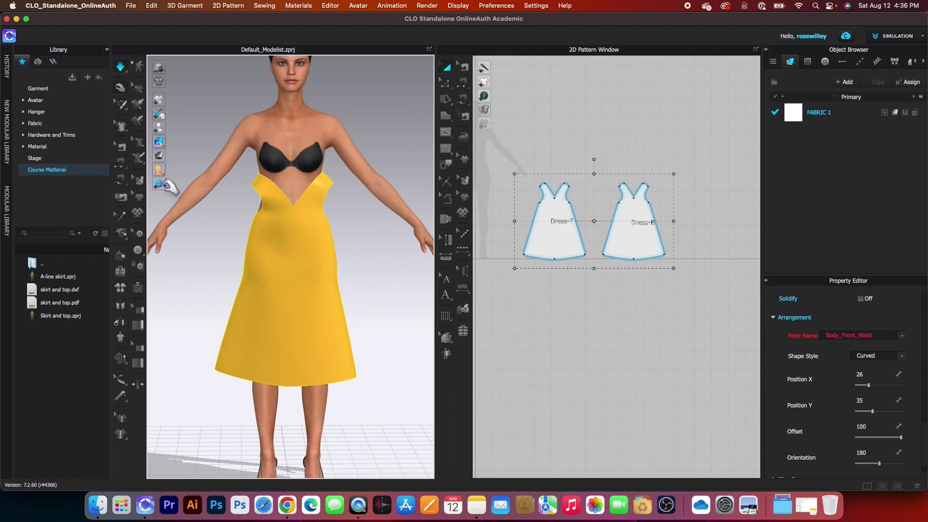
{"action": "left_click", "coordinate": [122, 68]}
- Reset the 3D arrangement of both dress pieces around the avatar
{"action": "left_click", "coordinate": [598, 310]}
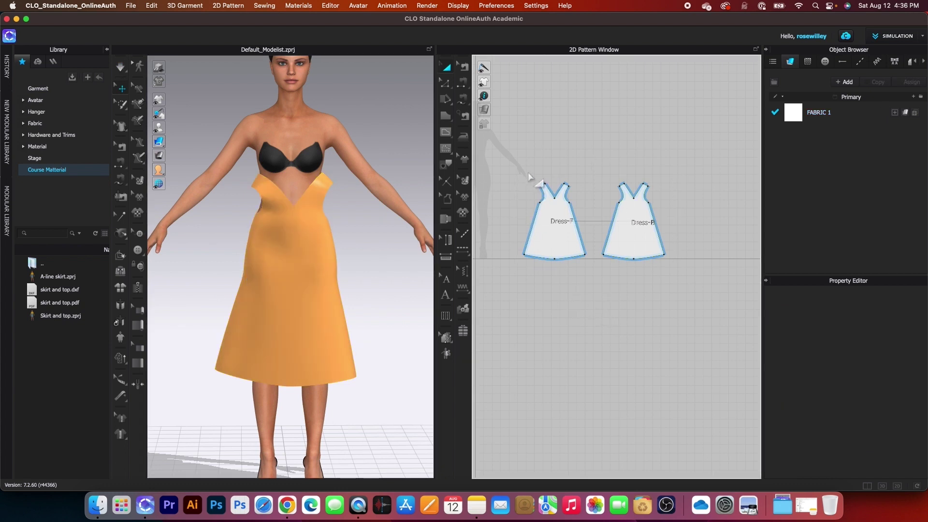
{"action": "left_click_drag", "start_coordinate": [515, 142], "coordinate": [722, 336]}
{"action": "key", "text": "super+f"}
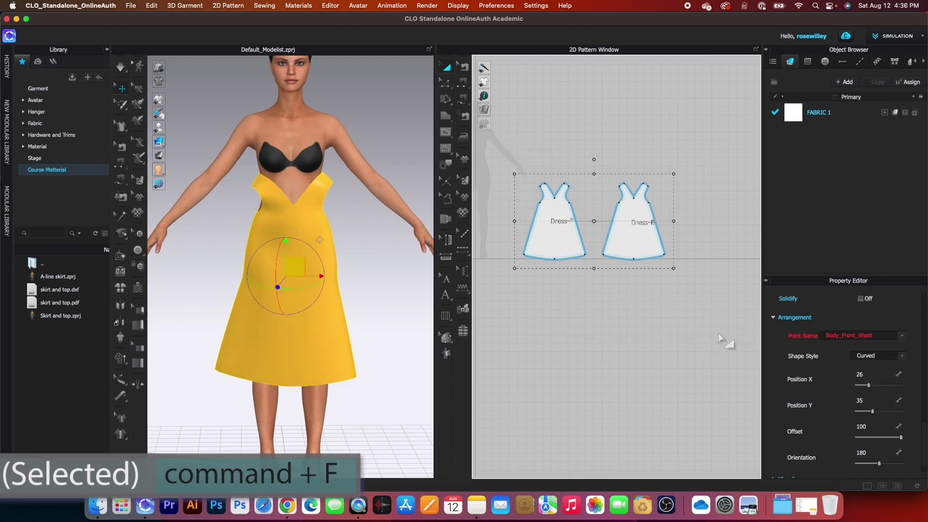
{"action": "right_click", "coordinate": [299, 269]}
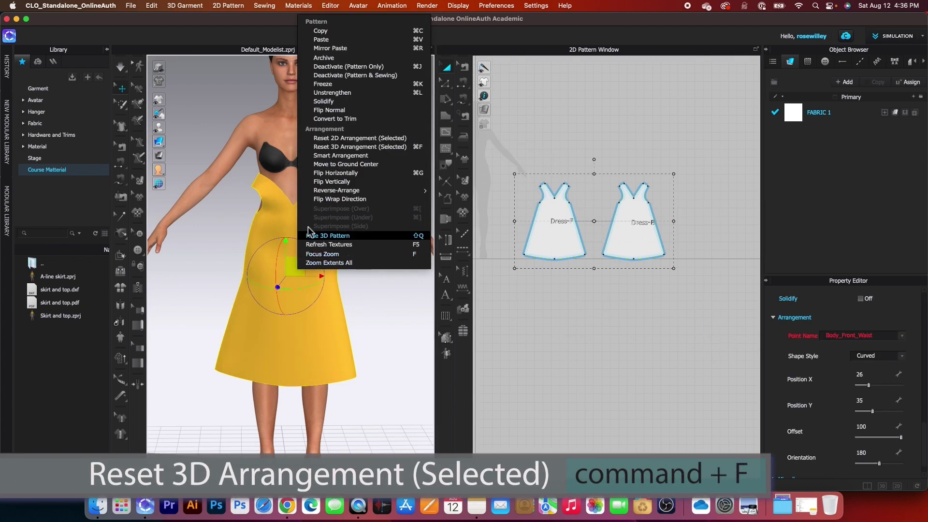
{"action": "left_click", "coordinate": [352, 148]}
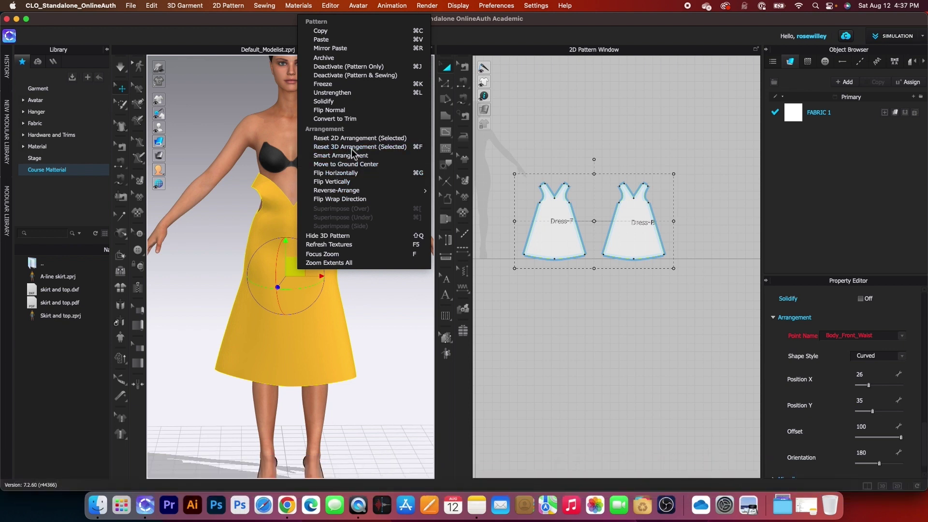
{"action": "right_click_drag", "start_coordinate": [363, 156], "coordinate": [265, 187]}
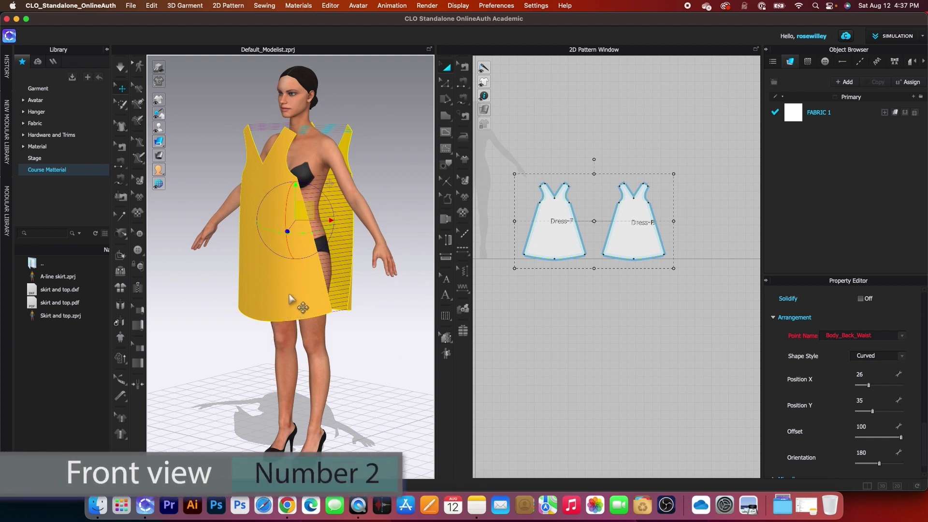
{"action": "key", "text": "2"}
{"action": "left_click", "coordinate": [373, 341]}
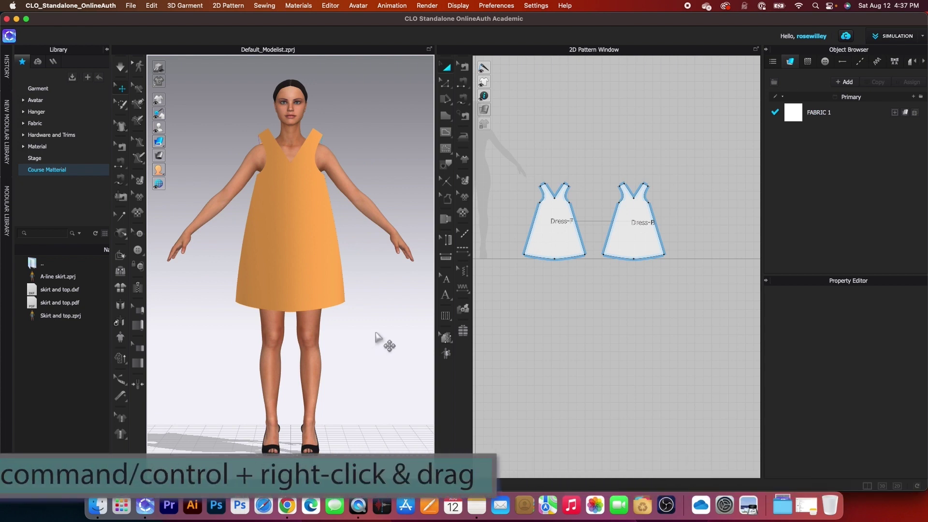
- Move the front dress piece closer to the avatar's chest, working in a side view
{"action": "right_click_drag", "start_coordinate": [376, 337], "coordinate": [284, 326], "text": "super"}
{"action": "left_click", "coordinate": [249, 179]}
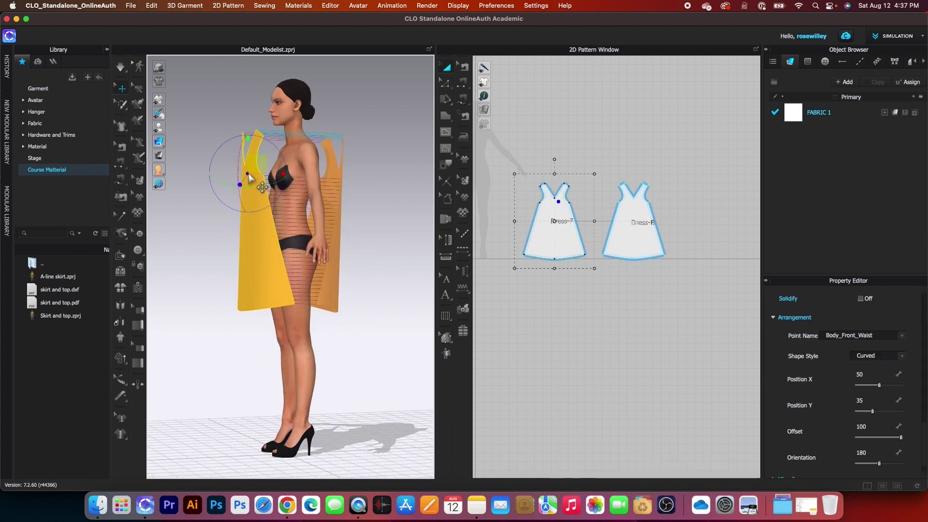
{"action": "left_click_drag", "start_coordinate": [261, 167], "coordinate": [278, 163]}
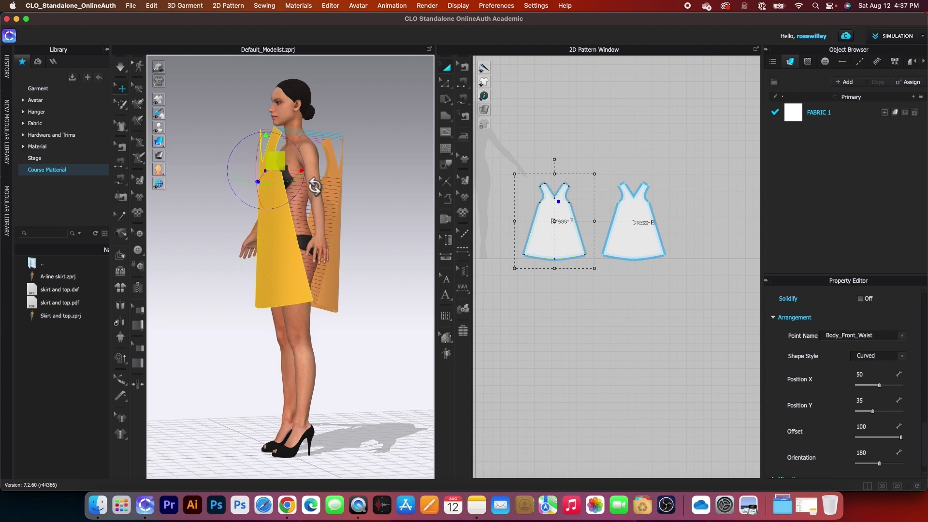
- Reposition the back dress piece behind the avatar, working in a rear view
{"action": "left_click", "coordinate": [375, 233]}
{"action": "right_click_drag", "start_coordinate": [387, 237], "coordinate": [183, 228]}
{"action": "left_click_drag", "start_coordinate": [243, 206], "coordinate": [261, 196]}
{"action": "right_click_drag", "start_coordinate": [244, 220], "coordinate": [244, 261]}
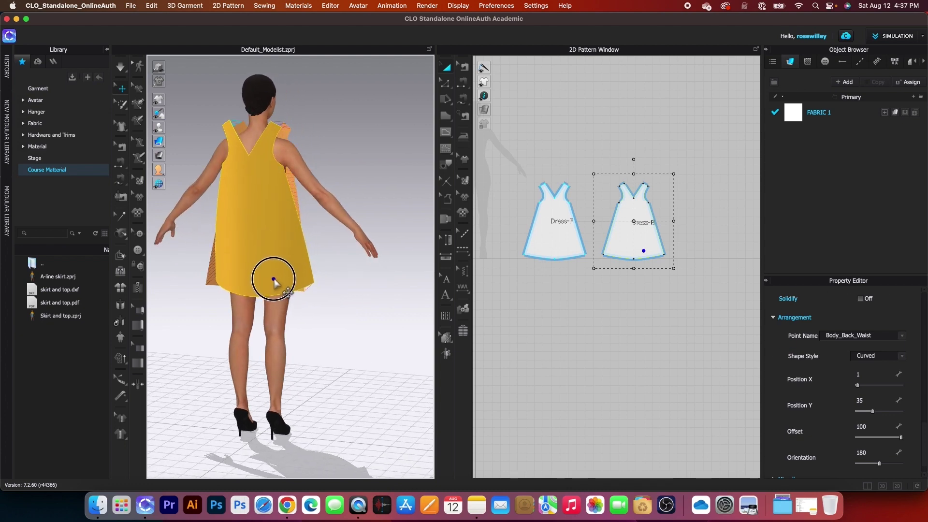
- Move the back dress piece farther out from the avatar's back in a side view, leaving nothing selected
{"action": "right_click_drag", "start_coordinate": [356, 307], "coordinate": [169, 311]}
{"action": "left_click", "coordinate": [294, 244]}
{"action": "right_click_drag", "start_coordinate": [294, 244], "coordinate": [357, 362]}
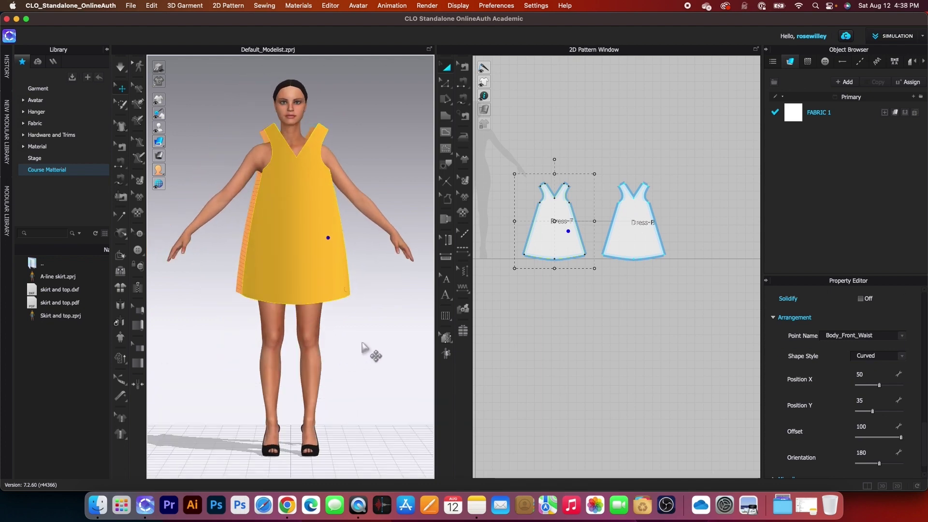
{"action": "right_click_drag", "start_coordinate": [341, 293], "coordinate": [325, 329]}
{"action": "right_click_drag", "start_coordinate": [308, 332], "coordinate": [346, 336]}
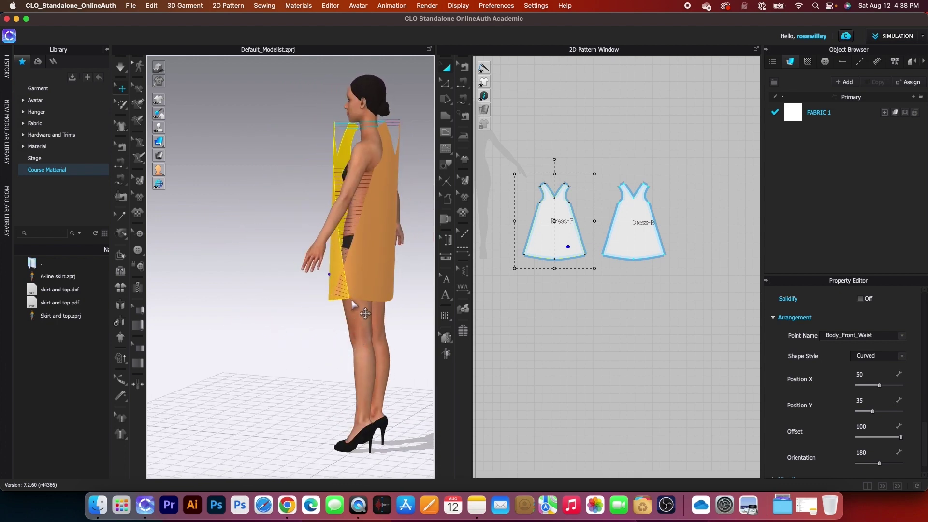
{"action": "left_click_drag", "start_coordinate": [379, 290], "coordinate": [394, 290]}
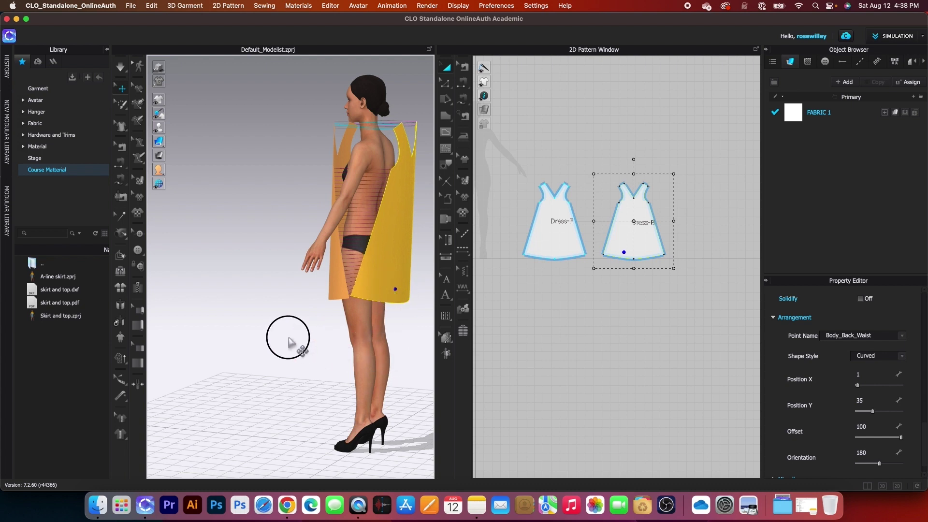
{"action": "left_click", "coordinate": [350, 377]}
{"action": "left_click", "coordinate": [292, 407]}
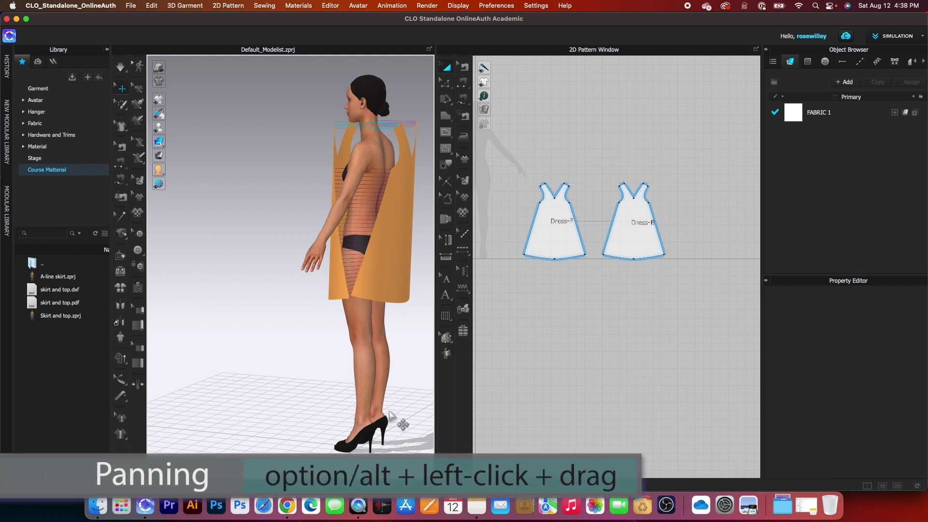
- Tilt the back dress piece slightly in 3D and shift it toward the avatar's back
{"action": "left_click_drag", "start_coordinate": [391, 412], "coordinate": [372, 408], "text": "alt"}
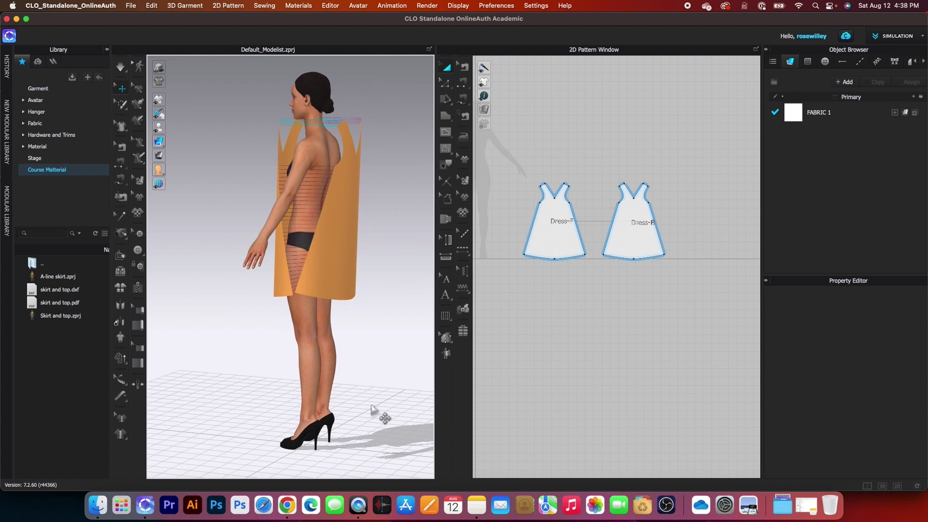
{"action": "left_click", "coordinate": [350, 213]}
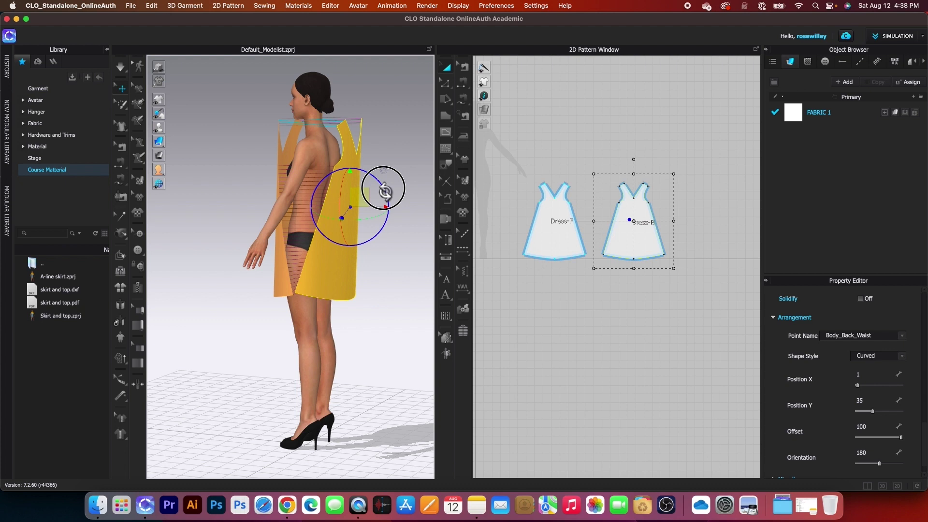
{"action": "left_click_drag", "start_coordinate": [385, 192], "coordinate": [382, 188]}
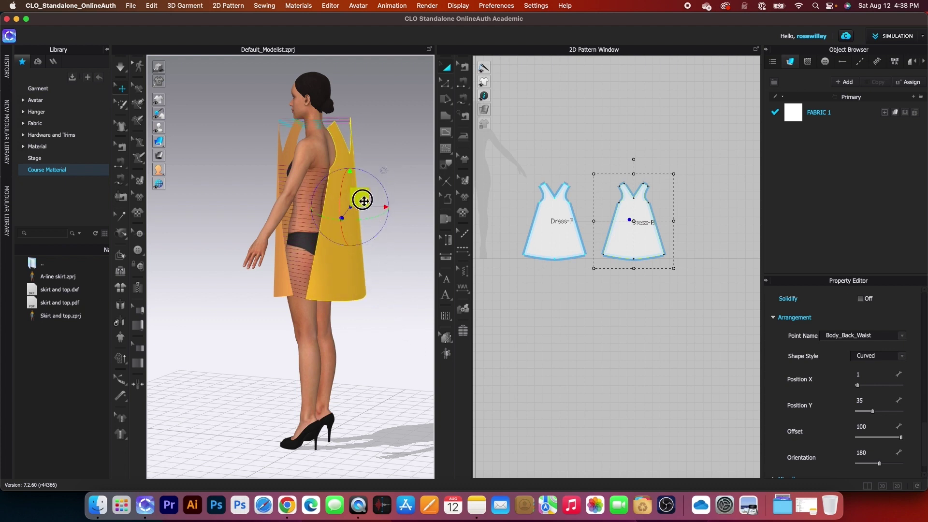
{"action": "left_click_drag", "start_coordinate": [362, 200], "coordinate": [353, 198]}
- Run the simulation from a front view to drape the rearranged dress pieces on the avatar, and stop it
{"action": "left_click", "coordinate": [408, 290]}
{"action": "right_click_drag", "start_coordinate": [404, 290], "coordinate": [257, 317]}
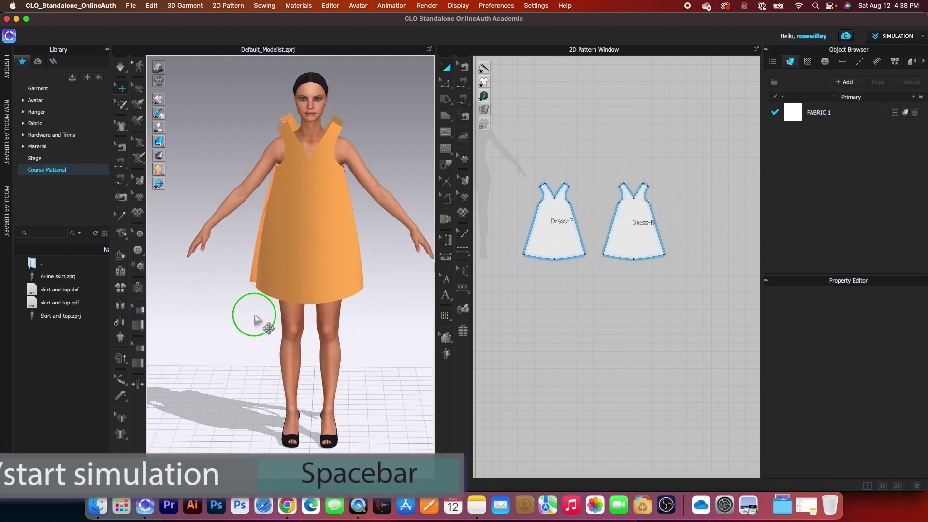
{"action": "key", "text": "space"}
{"action": "key", "text": "space"}
- Examine the draped dress on the avatar from several angles, checking the fit around the armholes
{"action": "scroll", "coordinate": [373, 290], "scroll_direction": "up", "scroll_amount": 3}
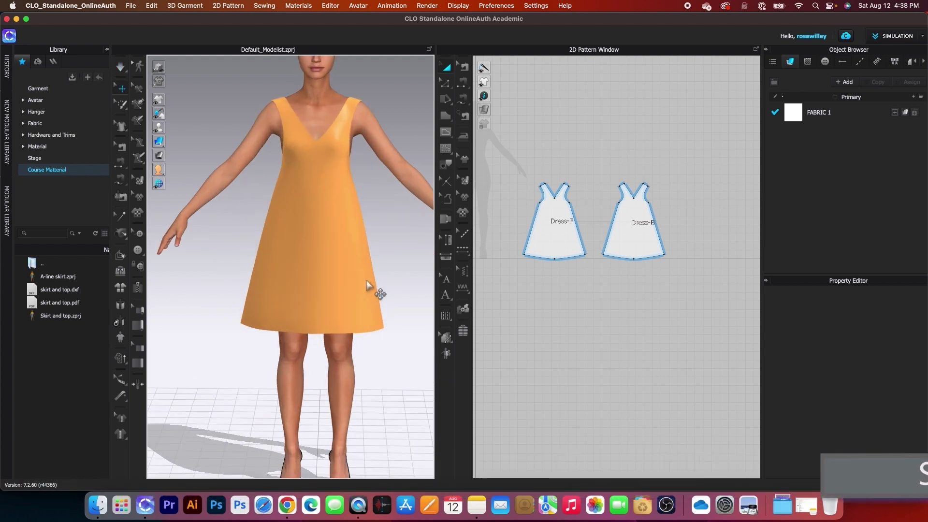
{"action": "scroll", "coordinate": [369, 286], "scroll_direction": "down", "scroll_amount": 2}
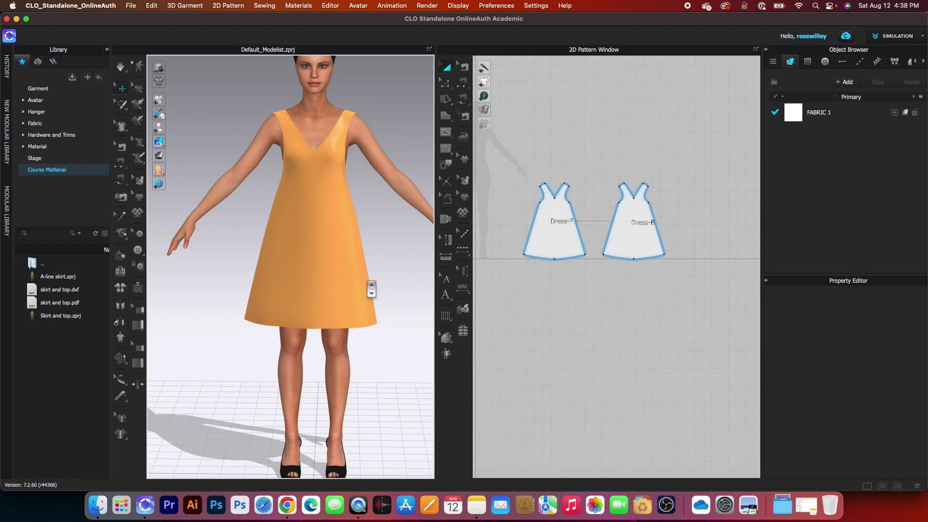
{"action": "scroll", "coordinate": [372, 288], "scroll_direction": "down", "scroll_amount": 2}
{"action": "right_click_drag", "start_coordinate": [379, 284], "coordinate": [355, 279]}
{"action": "scroll", "coordinate": [356, 187], "scroll_direction": "up", "scroll_amount": 3}
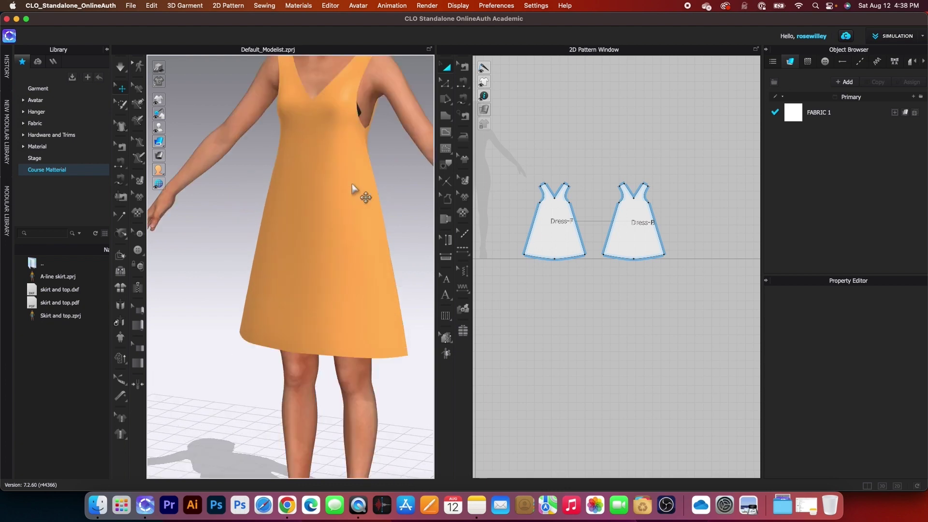
{"action": "scroll", "coordinate": [370, 189], "scroll_direction": "down", "scroll_amount": 1}
{"action": "mouse_move", "coordinate": [370, 190]}
{"action": "right_mouse_down"}
{"action": "mouse_move", "coordinate": [358, 200]}
{"action": "mouse_move", "coordinate": [207, 197]}
{"action": "mouse_move", "coordinate": [379, 201]}
{"action": "right_mouse_up"}
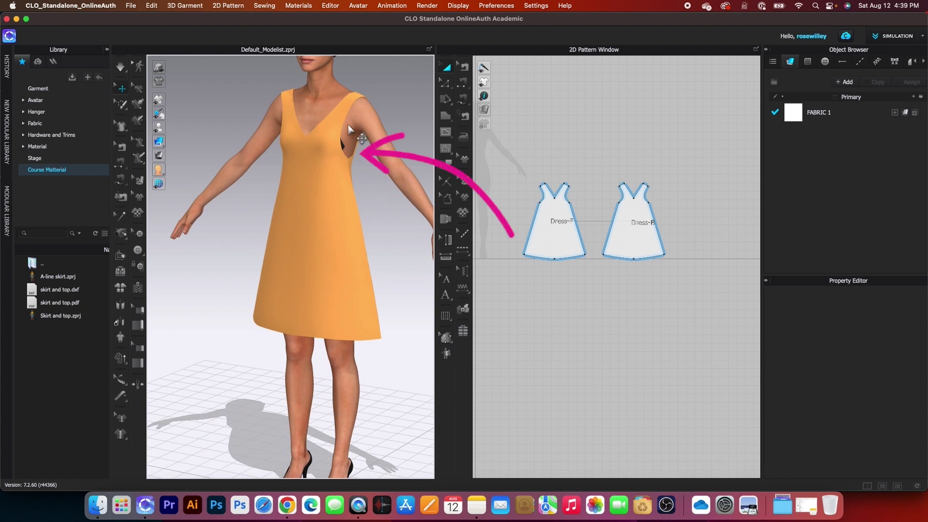
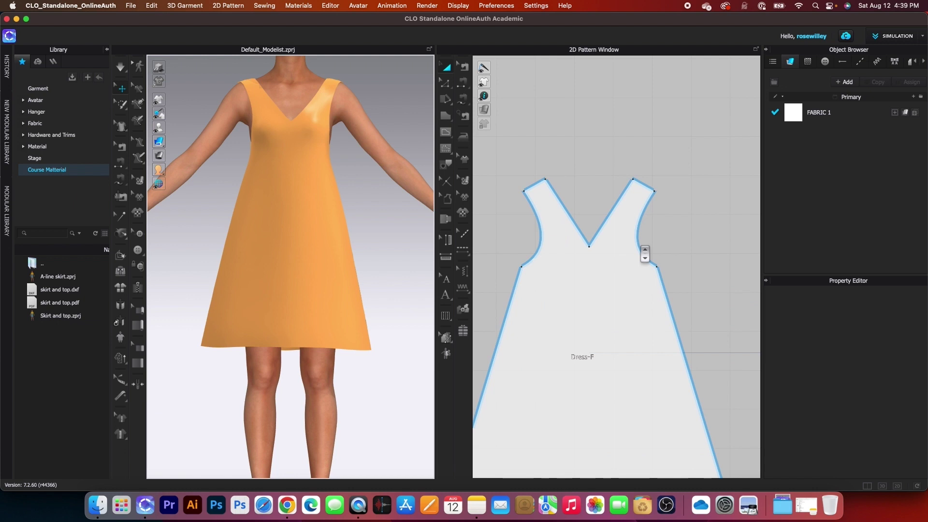
- In a full-size 2D pattern view, use Edit Pattern to raise Dress-F's underarm point nearest Dress-B vertically by 2 cm
{"action": "left_click", "coordinate": [445, 85]}
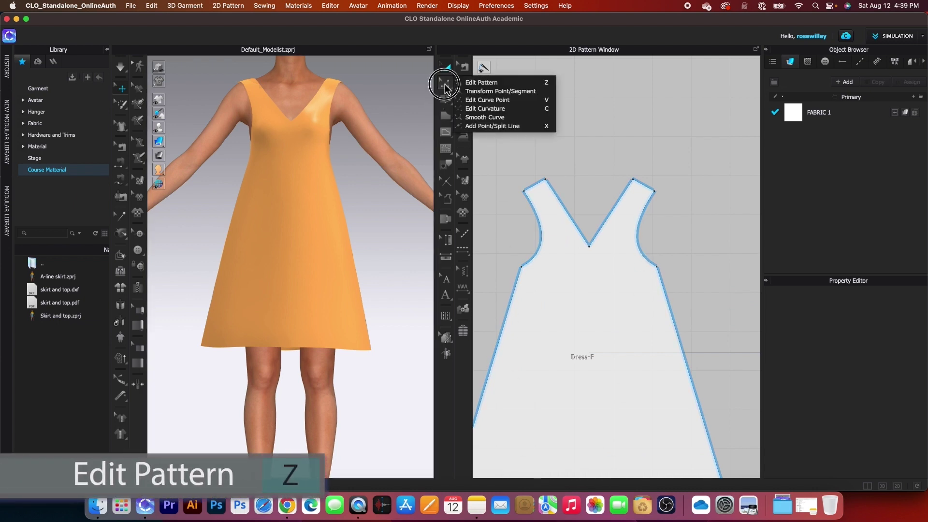
{"action": "left_click", "coordinate": [481, 82]}
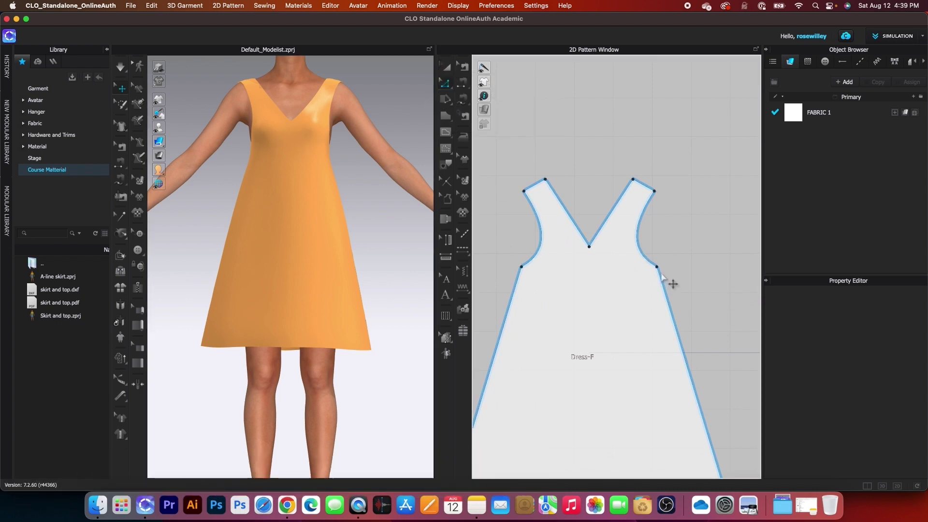
{"action": "left_click", "coordinate": [658, 268]}
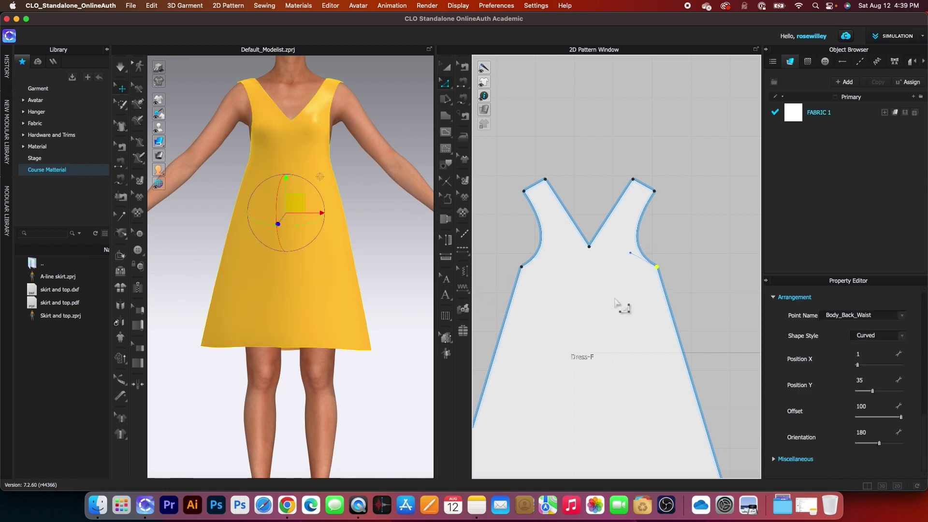
{"action": "left_click", "coordinate": [899, 487]}
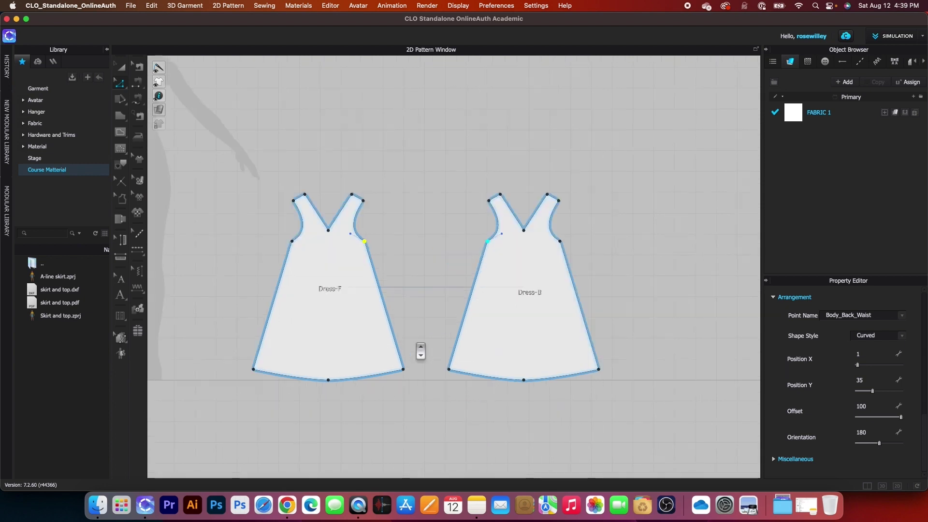
{"action": "scroll", "coordinate": [418, 347], "scroll_direction": "up", "scroll_amount": 2}
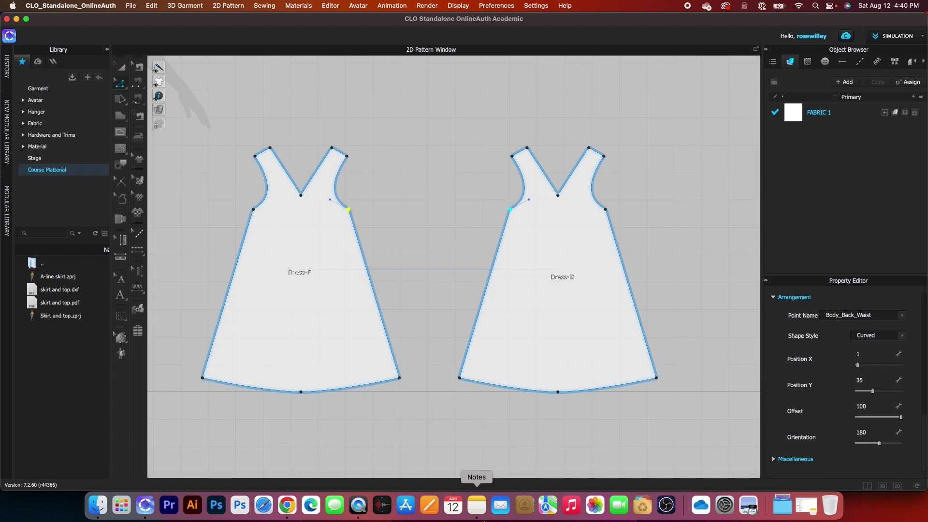
{"action": "scroll", "coordinate": [295, 191], "scroll_direction": "up", "scroll_amount": 3}
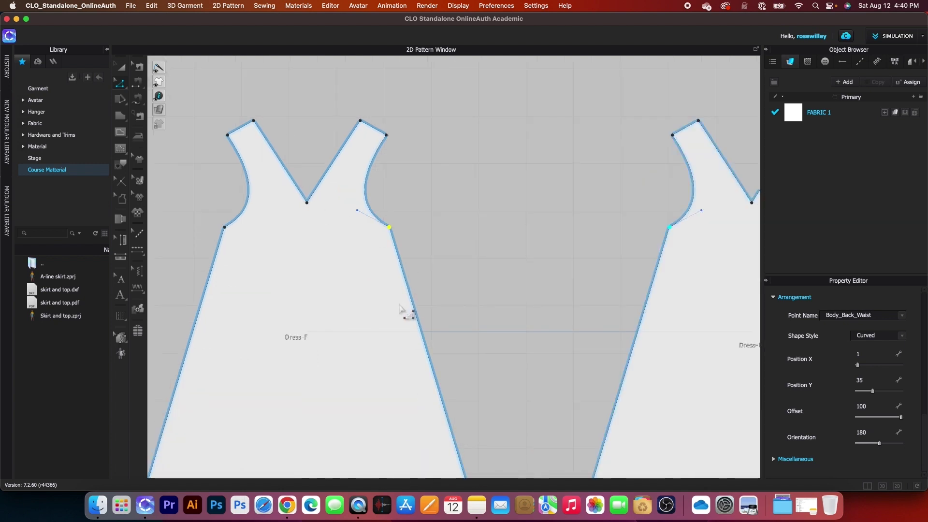
{"action": "left_click", "coordinate": [394, 236]}
{"action": "scroll", "coordinate": [381, 239], "scroll_direction": "down", "scroll_amount": 3}
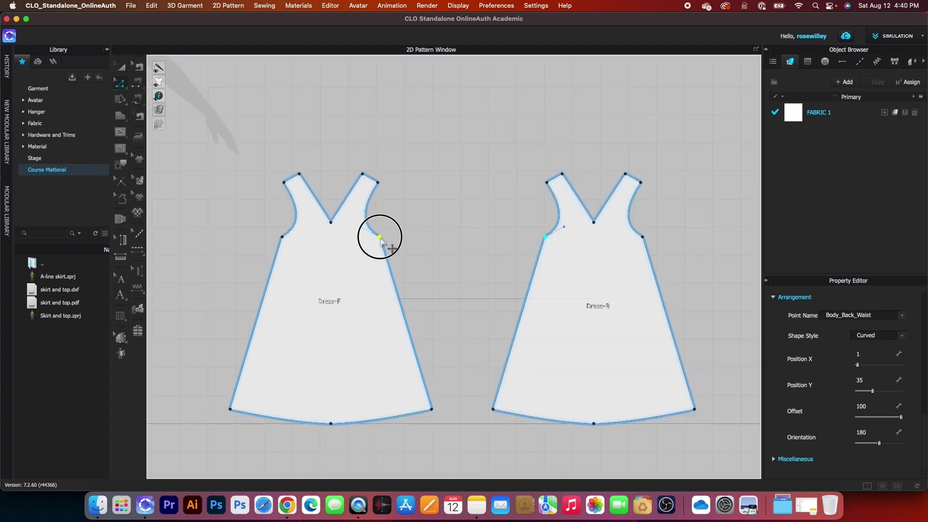
{"action": "left_click_drag", "start_coordinate": [380, 238], "coordinate": [379, 232]}
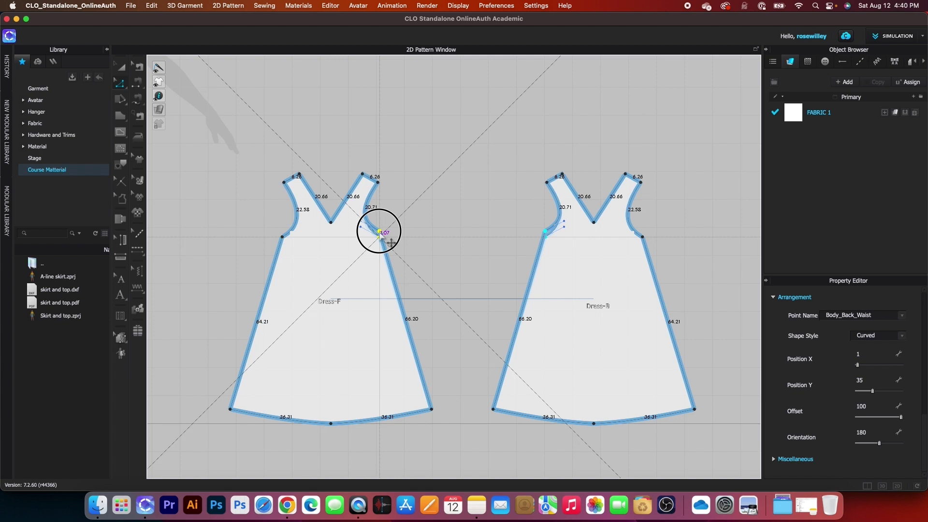
{"action": "right_click", "coordinate": [380, 233]}
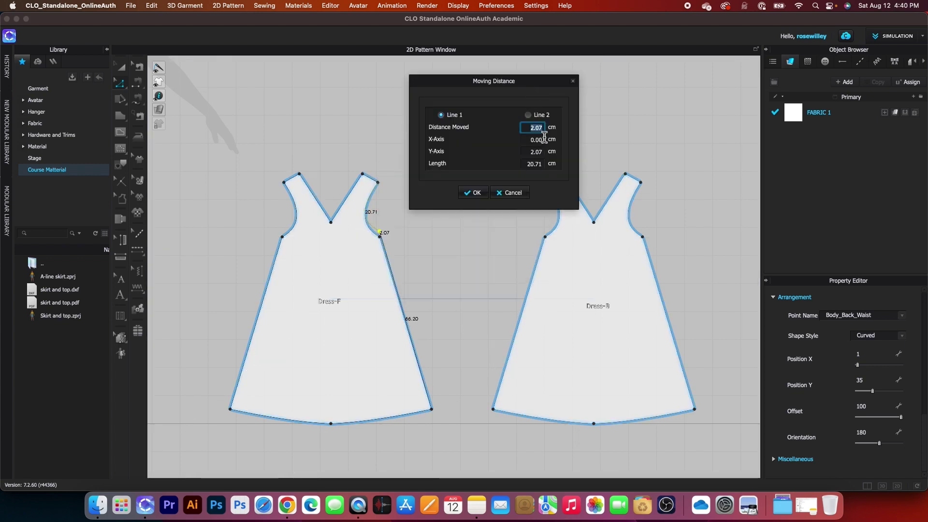
{"action": "type", "text": "2"}
{"action": "left_click", "coordinate": [476, 193]}
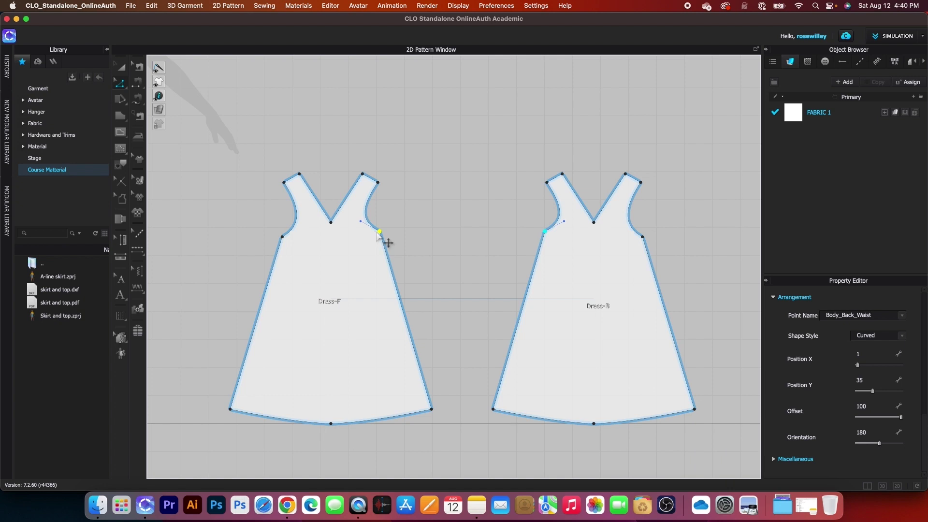
- Raise the opposite underarm point of Dress-F straight up by 2 cm
{"action": "left_click", "coordinate": [282, 238]}
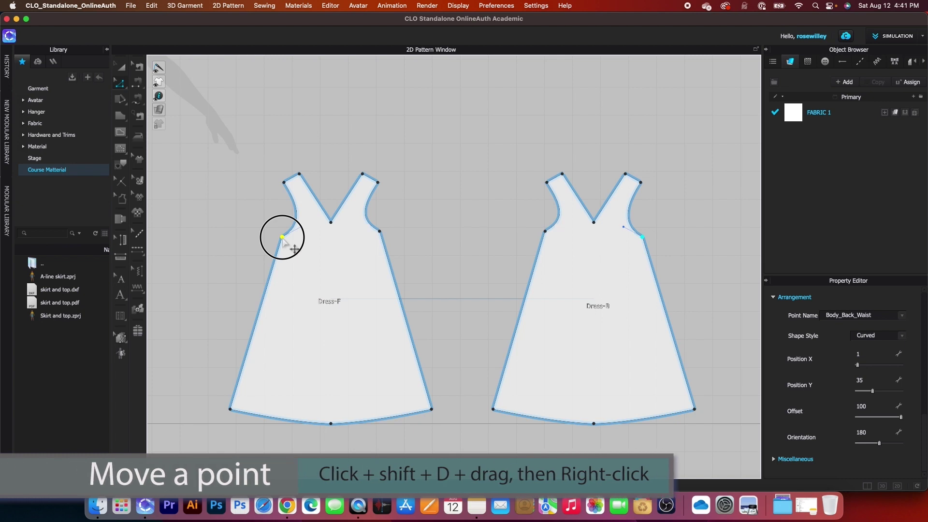
{"action": "left_click_drag", "start_coordinate": [282, 237], "coordinate": [283, 234], "text": "shift"}
{"action": "right_click", "coordinate": [283, 234]}
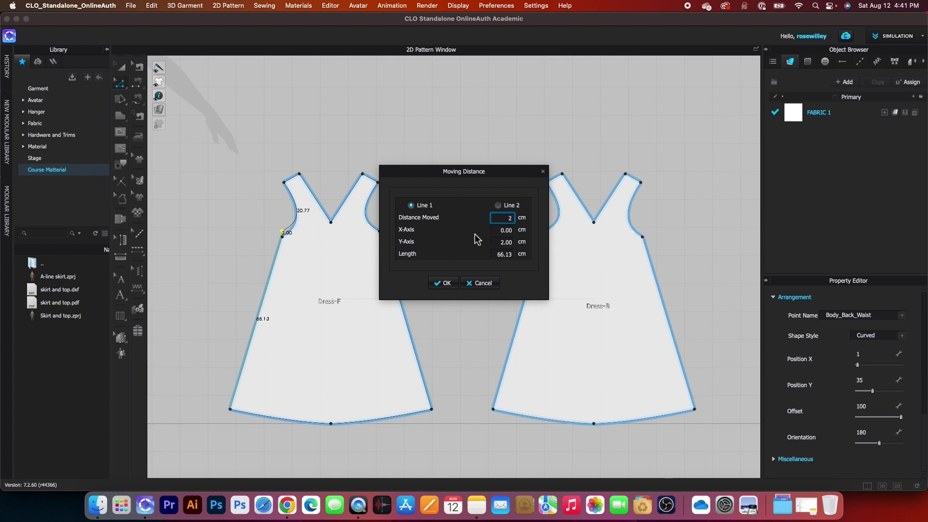
{"action": "left_click", "coordinate": [445, 283]}
- Restore the layout showing both the 3D and 2D windows and set the avatar to the front view
{"action": "scroll", "coordinate": [457, 292], "scroll_direction": "down", "scroll_amount": 3}
{"action": "left_click", "coordinate": [622, 410]}
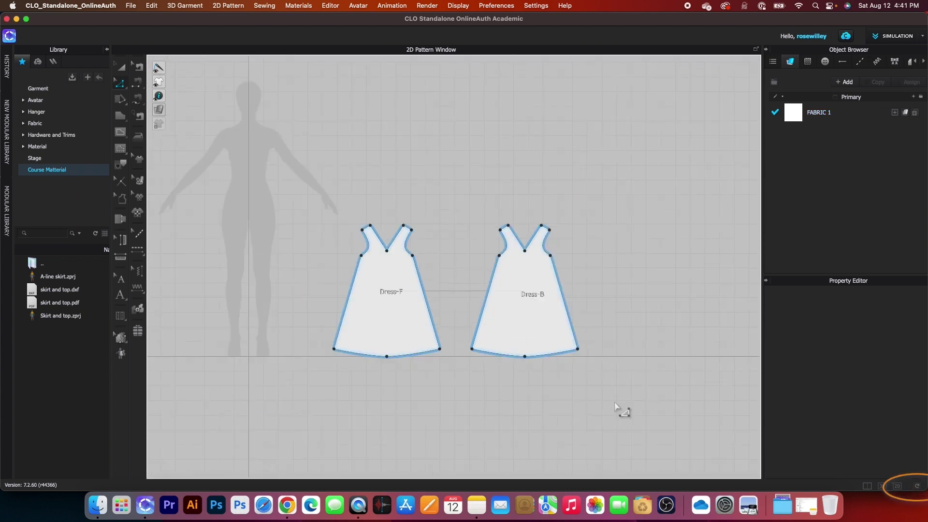
{"action": "left_click", "coordinate": [921, 490]}
{"action": "scroll", "coordinate": [348, 315], "scroll_direction": "down", "scroll_amount": 3}
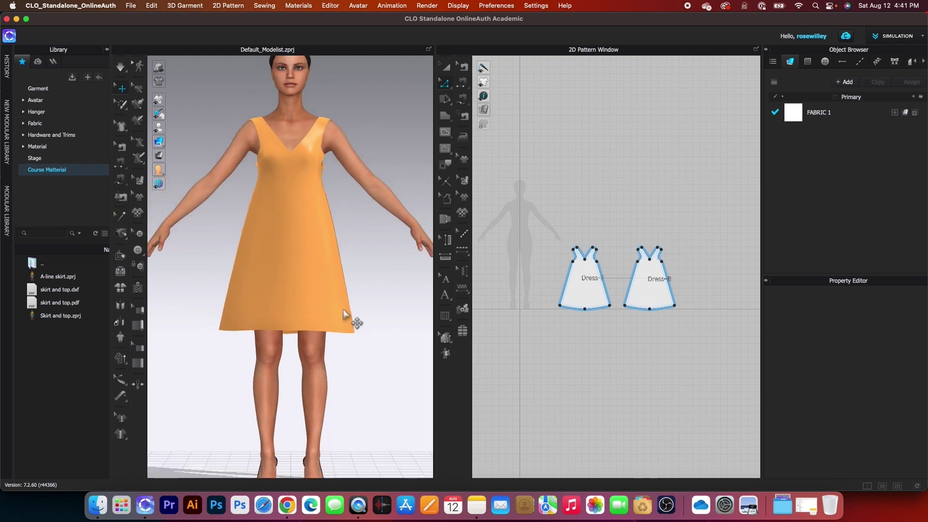
{"action": "right_click_drag", "start_coordinate": [379, 317], "coordinate": [325, 317]}
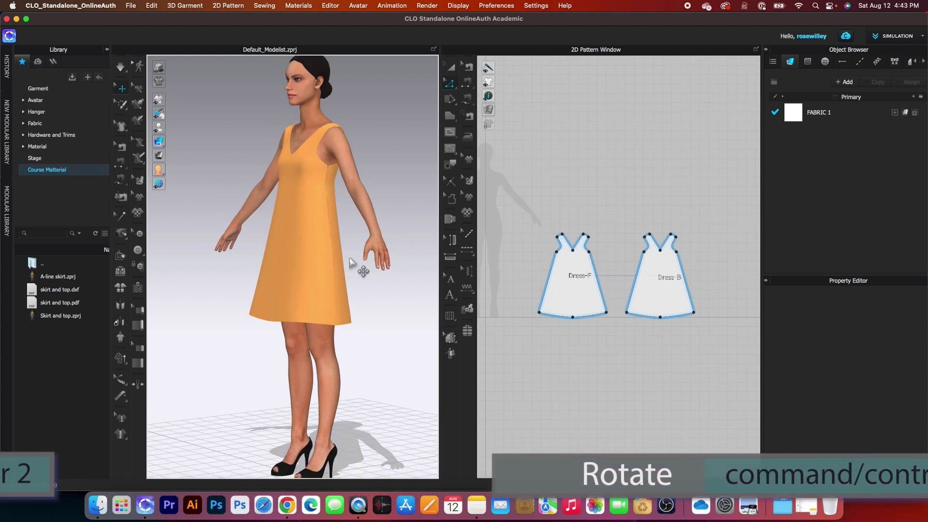
{"action": "key", "text": "2"}
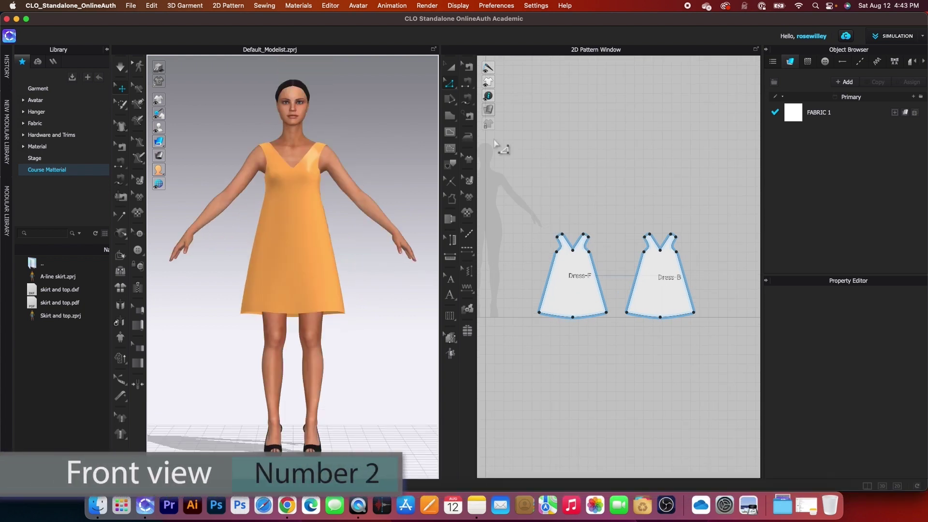
- Select both dress patterns, move the dress slightly upward on the avatar, and run the simulation to redrape it
{"action": "left_click", "coordinate": [451, 66]}
{"action": "left_click_drag", "start_coordinate": [514, 192], "coordinate": [750, 375]}
{"action": "left_click_drag", "start_coordinate": [306, 223], "coordinate": [306, 219]}
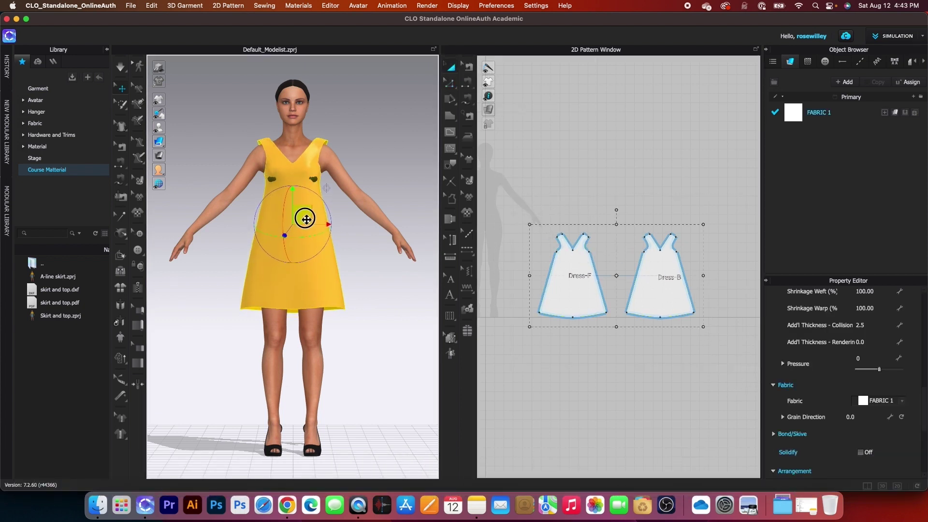
{"action": "left_click", "coordinate": [380, 322]}
{"action": "scroll", "coordinate": [383, 325], "scroll_direction": "up", "scroll_amount": 3}
{"action": "right_click_drag", "start_coordinate": [399, 321], "coordinate": [83, 28]}
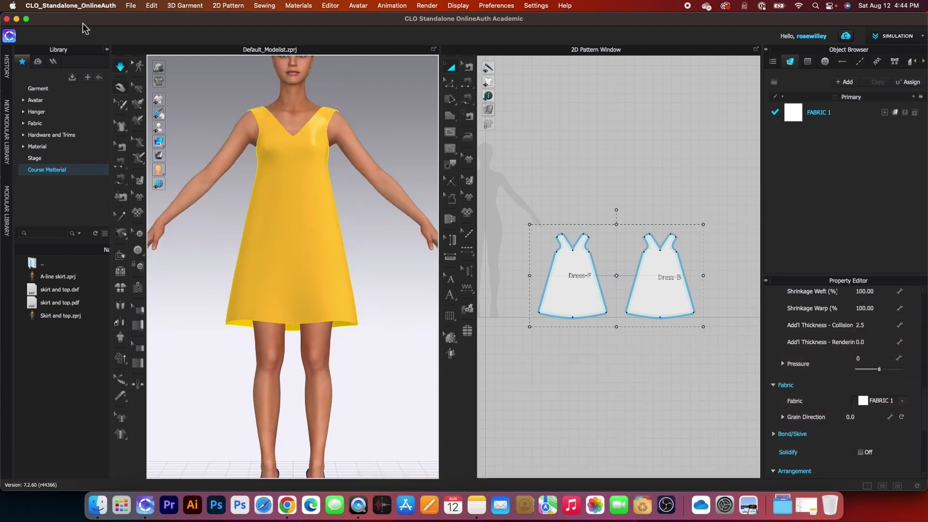
{"action": "left_click", "coordinate": [297, 213]}
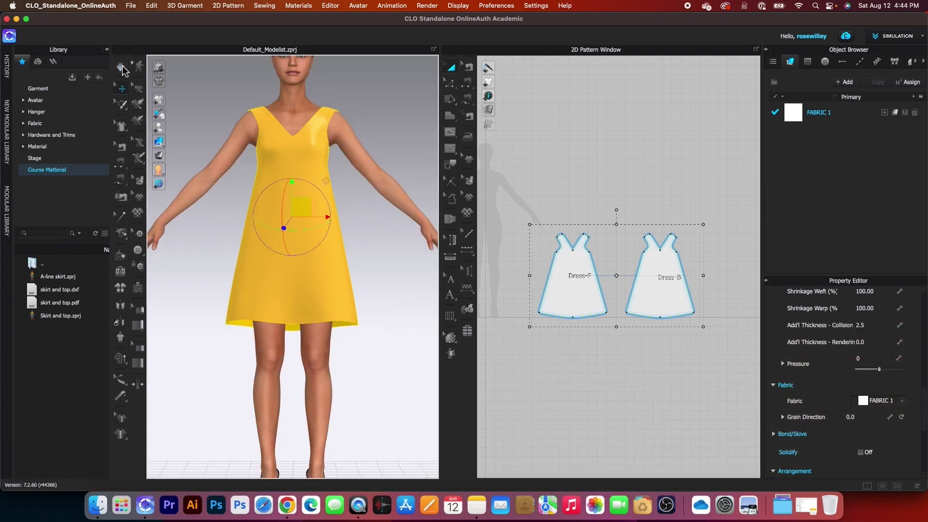
{"action": "left_click", "coordinate": [358, 270]}
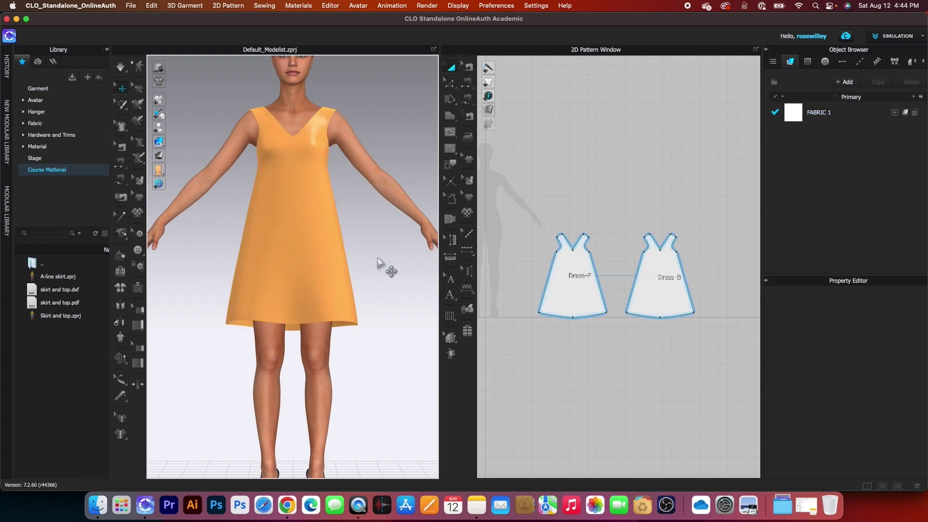
{"action": "right_click_drag", "start_coordinate": [378, 259], "coordinate": [336, 264]}
{"action": "key", "text": "2"}
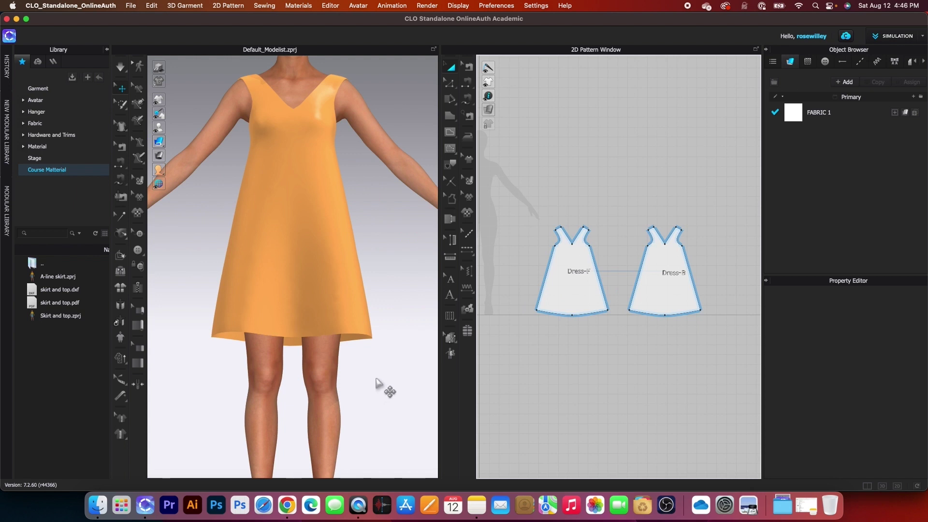
{"action": "right_click_drag", "start_coordinate": [387, 383], "coordinate": [296, 382]}
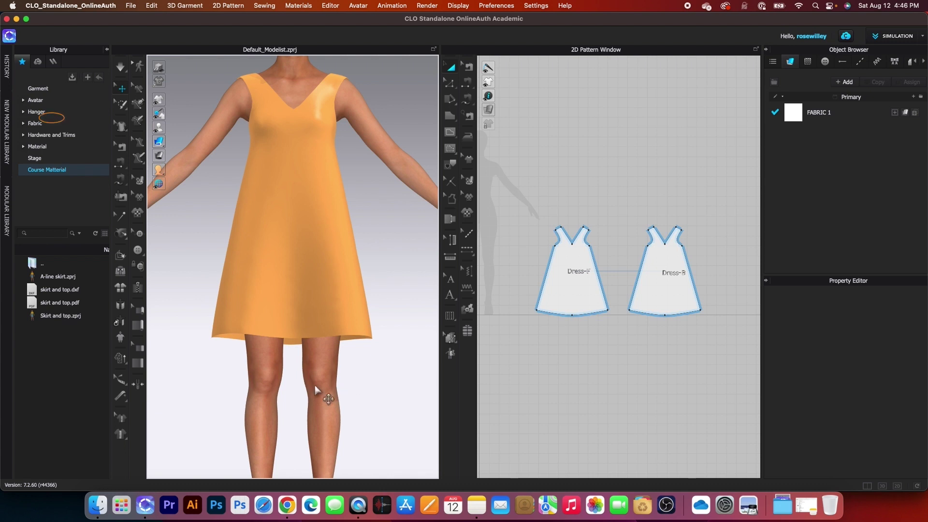
- Replace FABRIC 1 on both dress patterns with the Cotton_Plush.zfab preset from the library's Fabric folder
{"action": "left_click", "coordinate": [67, 122]}
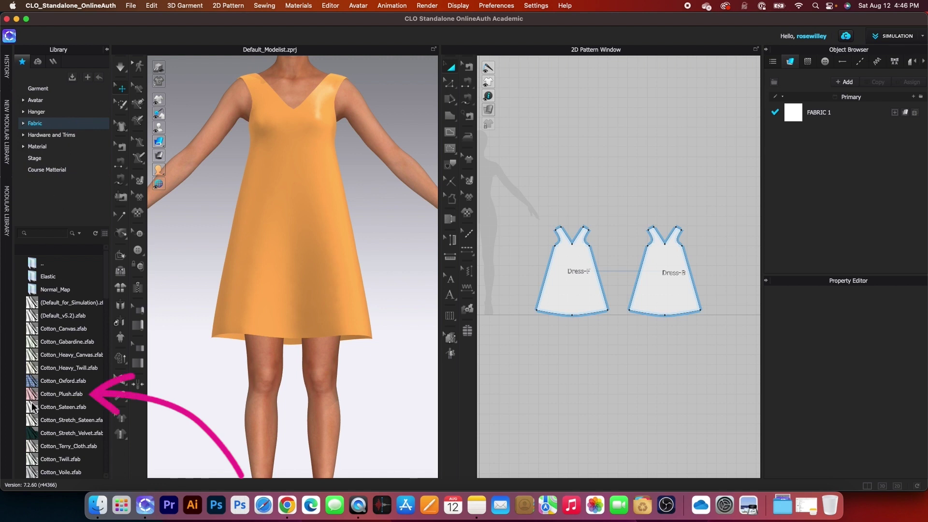
{"action": "mouse_move", "coordinate": [34, 395]}
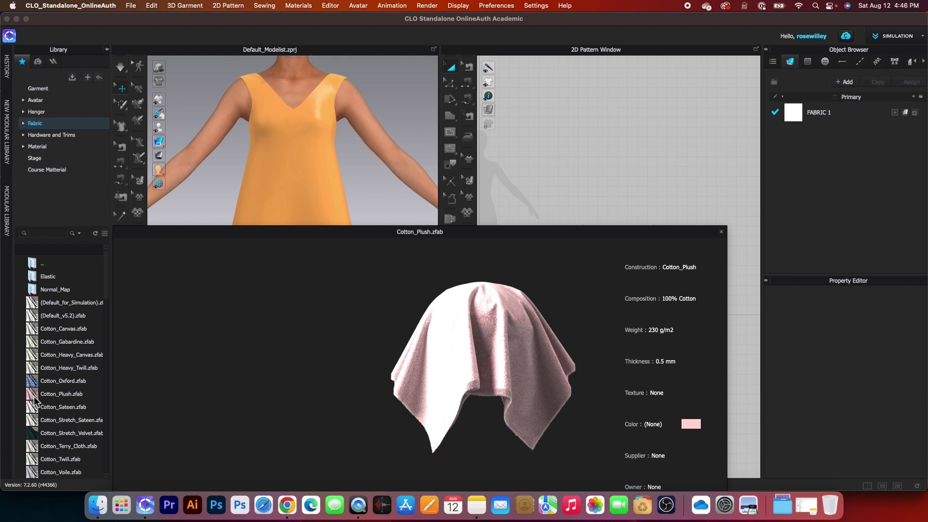
{"action": "left_click", "coordinate": [34, 397]}
{"action": "mouse_move", "coordinate": [34, 396]}
{"action": "left_mouse_down"}
{"action": "mouse_move", "coordinate": [183, 383]}
{"action": "mouse_move", "coordinate": [727, 229]}
{"action": "mouse_move", "coordinate": [816, 112]}
{"action": "left_mouse_up"}
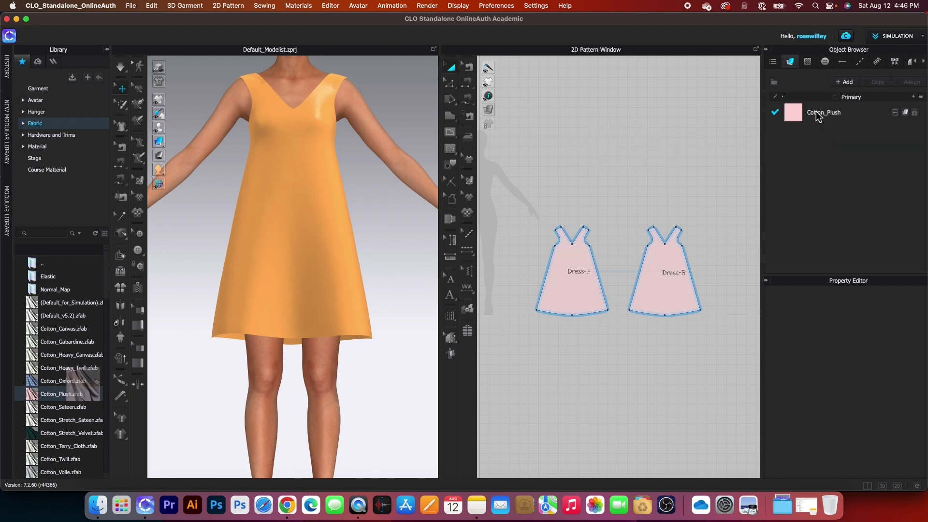
- Run the simulation to redrape the dress with the Cotton_Plush fabric, and stop it once the dress has settled
{"action": "scroll", "coordinate": [672, 340], "scroll_direction": "up", "scroll_amount": 2}
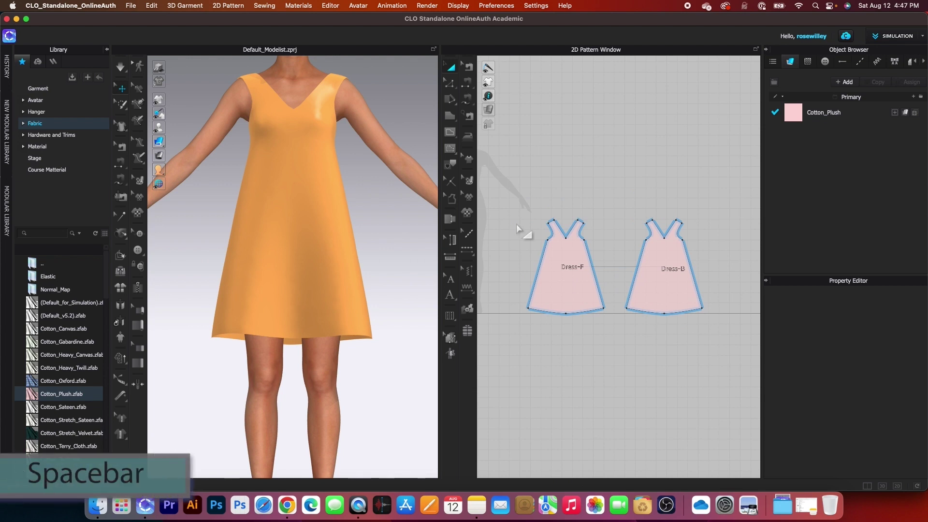
{"action": "key", "text": "space"}
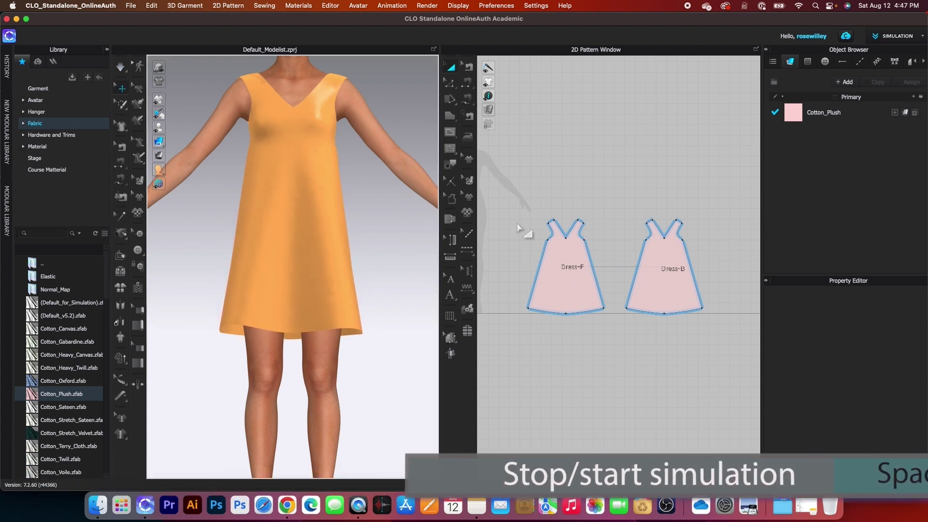
{"action": "left_click", "coordinate": [501, 175]}
{"action": "key", "text": "space"}
- Select both Dress-F and Dress-B, remove their strengthening with Unstrengthen, and clear the selection
{"action": "left_click_drag", "start_coordinate": [501, 175], "coordinate": [737, 385]}
{"action": "right_click", "coordinate": [665, 291]}
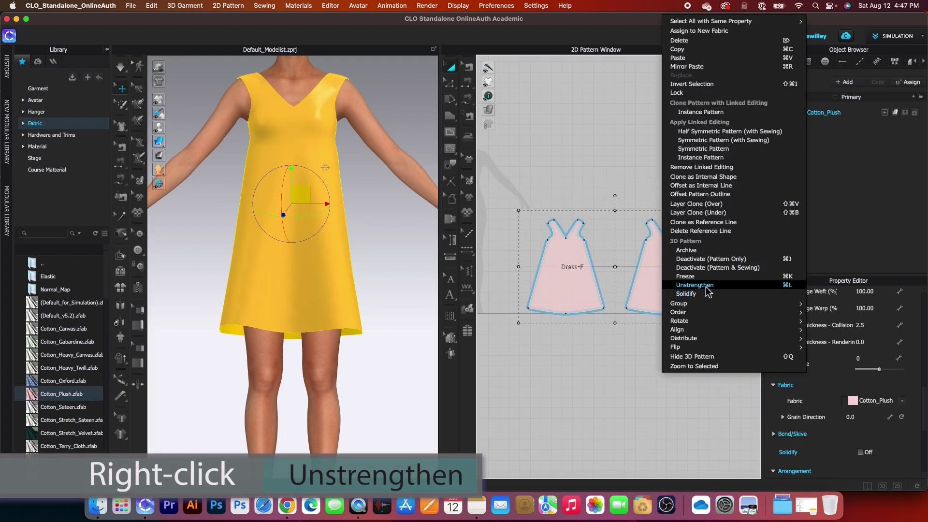
{"action": "left_click", "coordinate": [708, 289]}
{"action": "left_click", "coordinate": [408, 307]}
- Simulate the unstrengthened dress so it drapes softly, and check the drape from the front and at an angle
{"action": "right_click_drag", "start_coordinate": [394, 303], "coordinate": [362, 306]}
{"action": "key", "text": "space"}
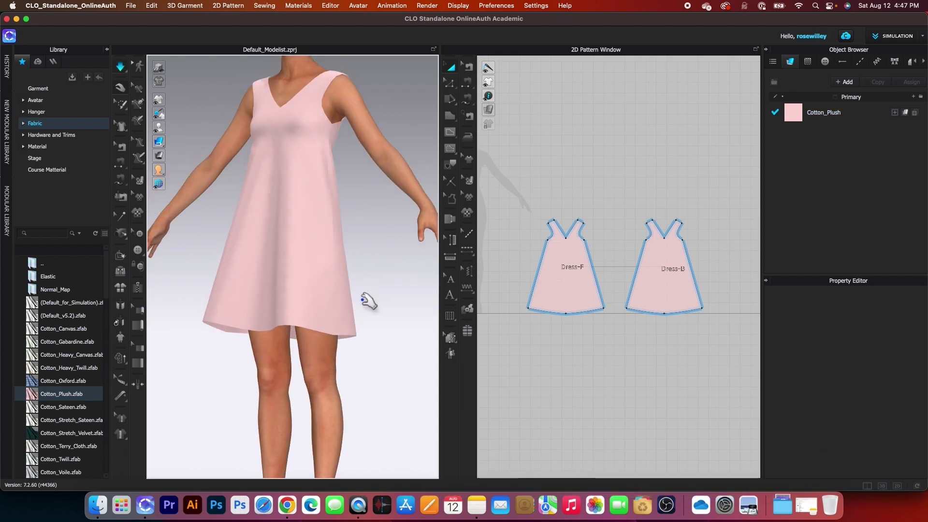
{"action": "scroll", "coordinate": [358, 329], "scroll_direction": "up", "scroll_amount": 2}
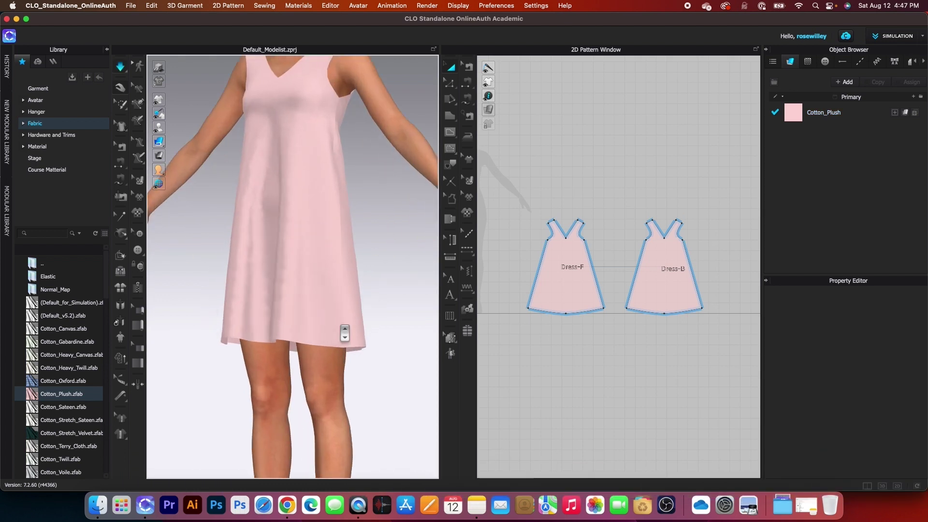
{"action": "key", "text": "2"}
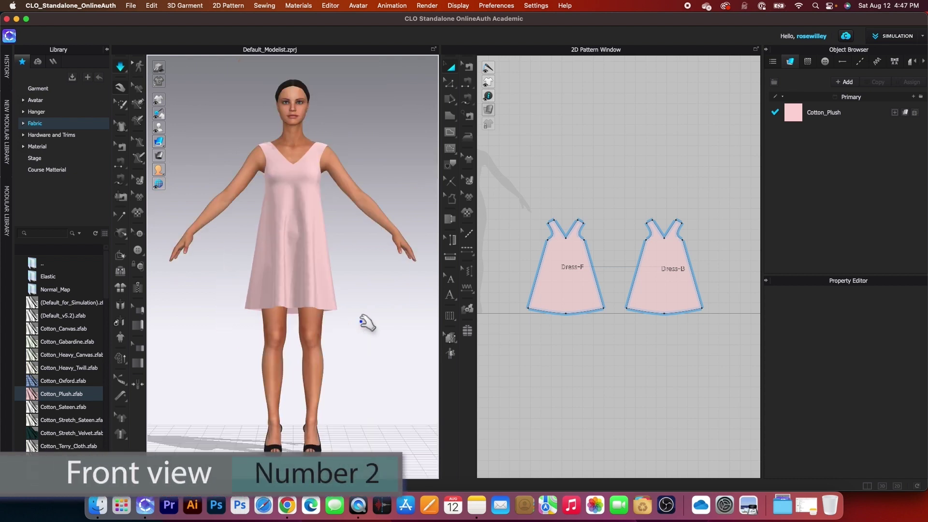
{"action": "scroll", "coordinate": [377, 344], "scroll_direction": "down", "scroll_amount": 3}
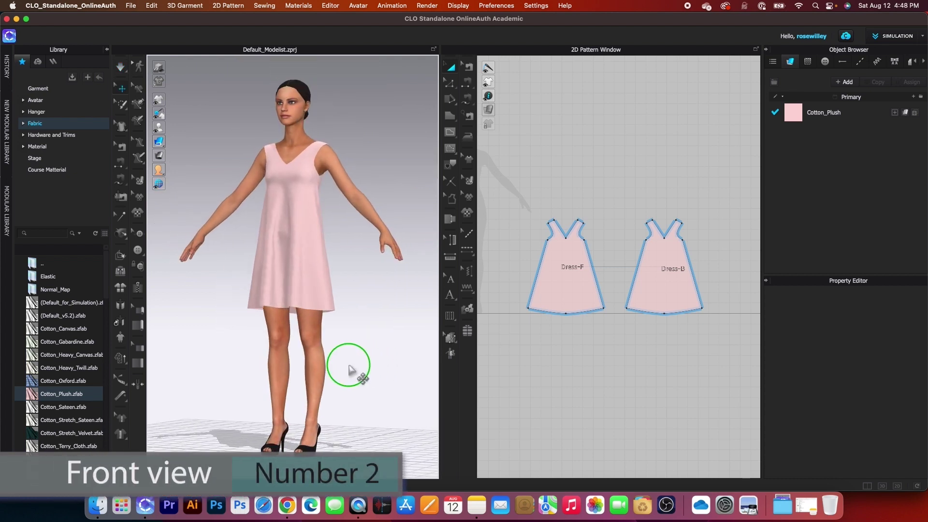
{"action": "right_click_drag", "start_coordinate": [363, 369], "coordinate": [342, 368]}
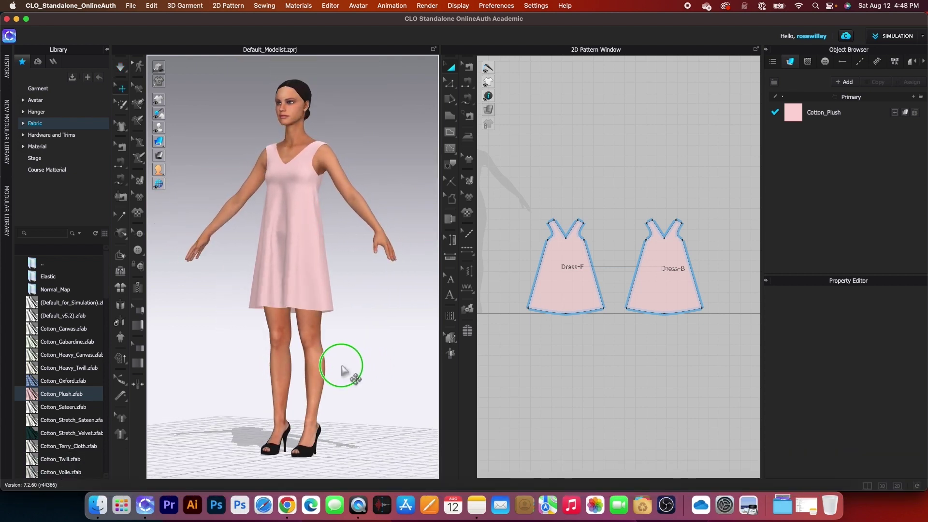
{"action": "scroll", "coordinate": [346, 373], "scroll_direction": "up", "scroll_amount": 2}
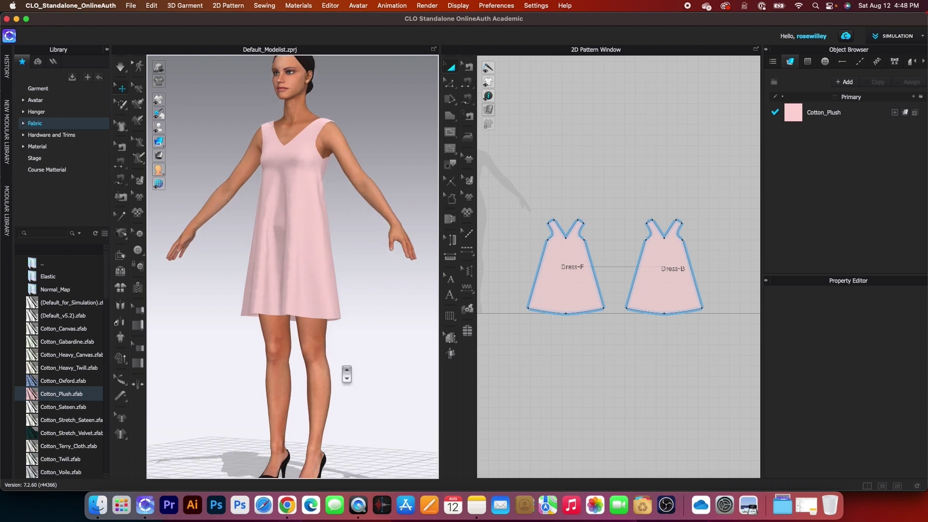